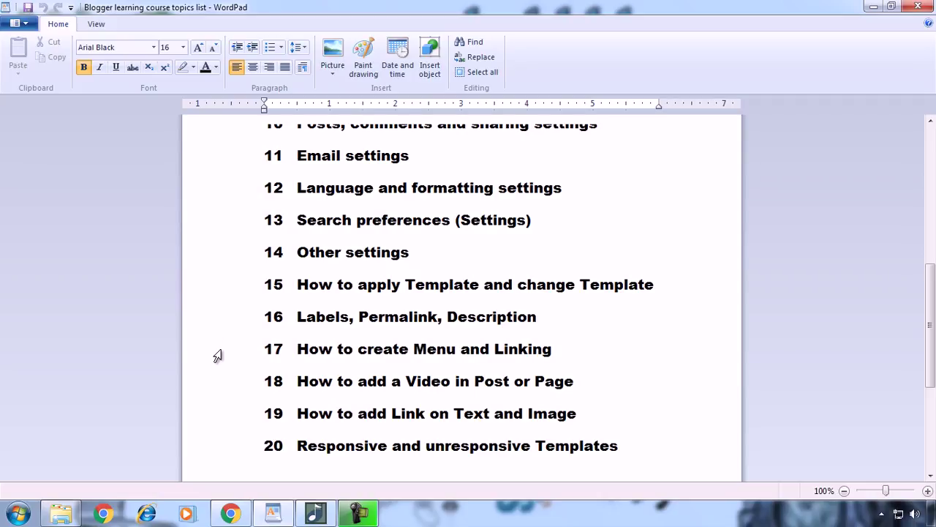
Step: Highlight topic 17, "How to create Menu and Linking", in the course topics list and minimize the document
{"action": "left_click", "coordinate": [217, 356]}
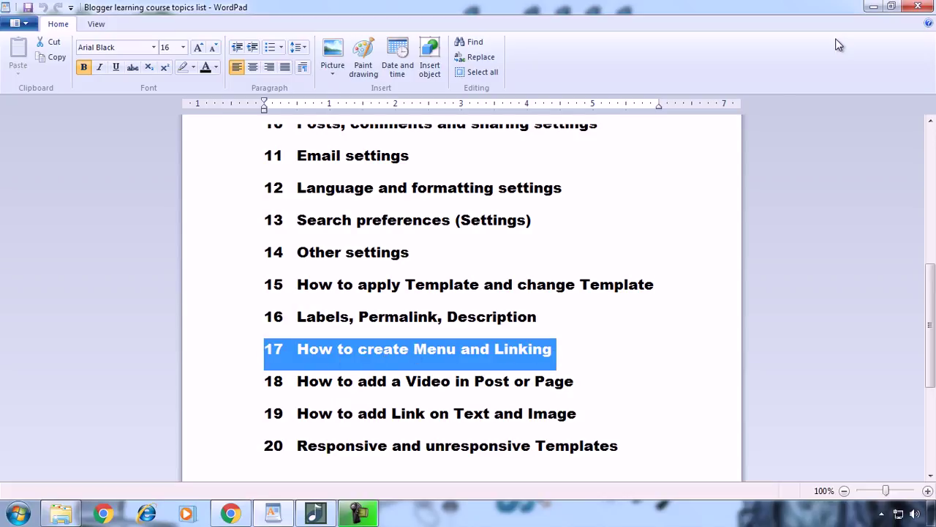
{"action": "left_click", "coordinate": [870, 7]}
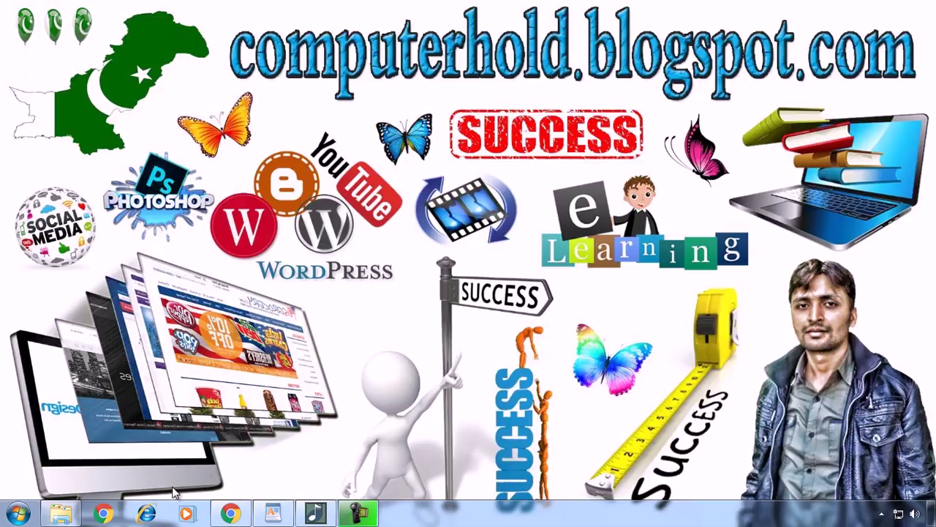
Step: Switch to Chrome and open the live snake vs blog from Blogger, closing the wrongly loaded Wateen login page and retrying
{"action": "left_click", "coordinate": [231, 513]}
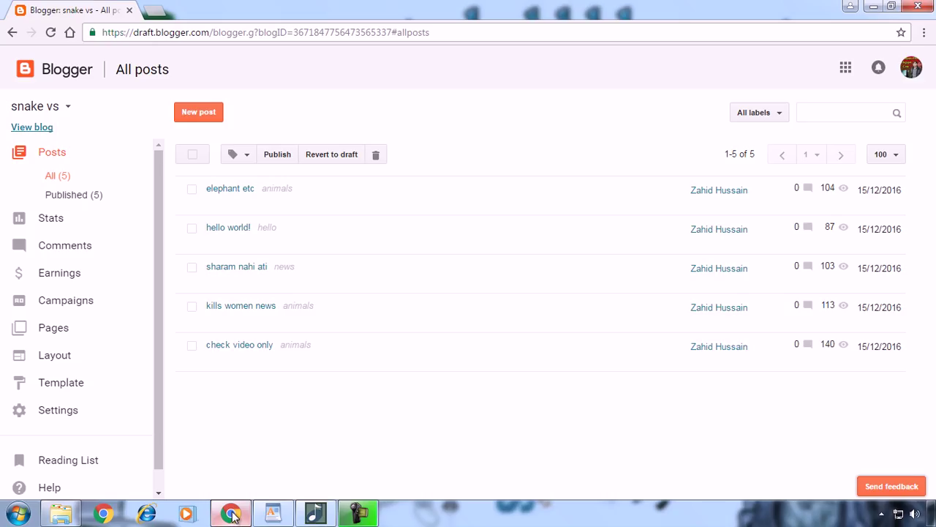
{"action": "left_click", "coordinate": [39, 130]}
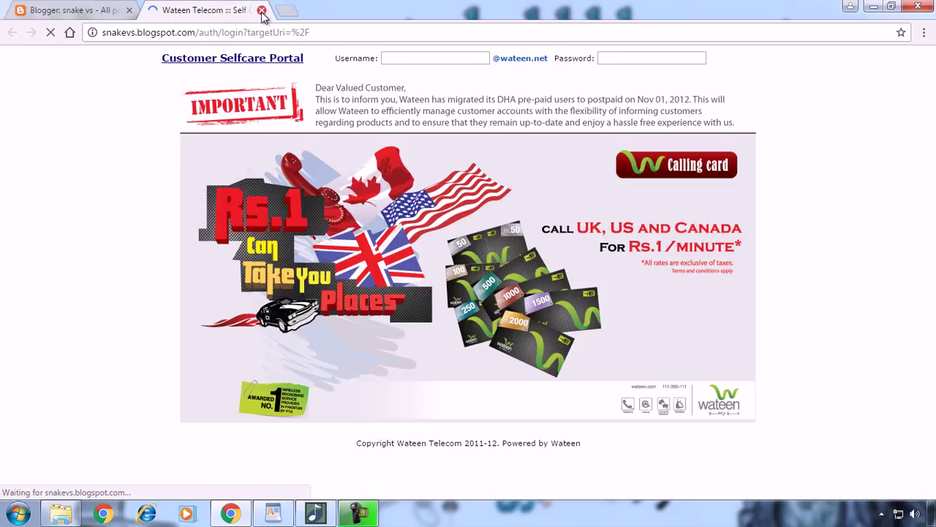
{"action": "left_click", "coordinate": [262, 10]}
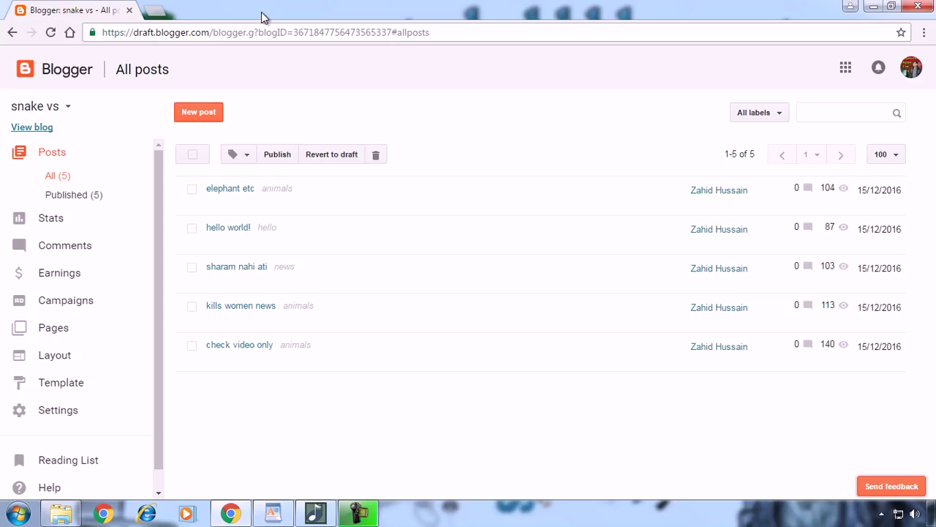
{"action": "left_click", "coordinate": [42, 127]}
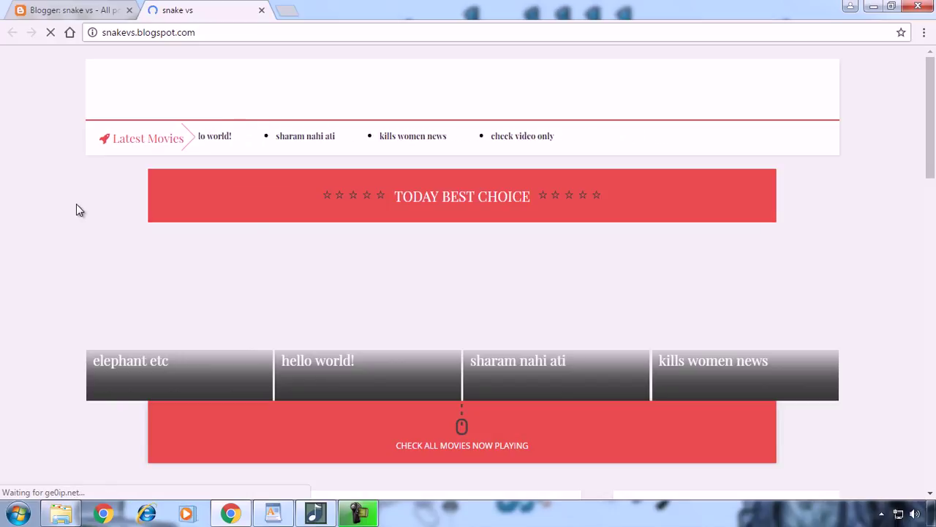
Step: Switch to the Best blogger template folder and browse the template preview pictures, starting with ChicMag-fashion-Version pic, and close the viewer
{"action": "left_click", "coordinate": [73, 516]}
{"action": "left_click", "coordinate": [295, 179]}
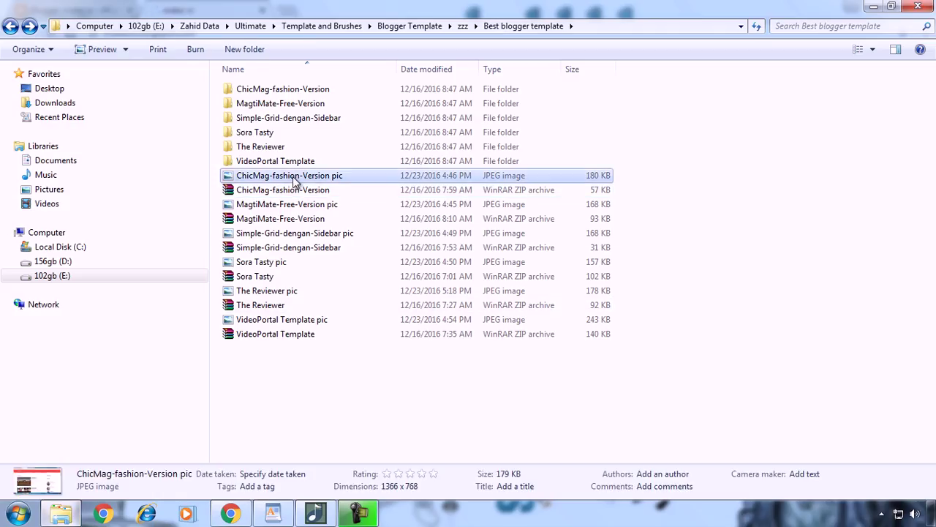
{"action": "double_click", "coordinate": [295, 180]}
{"action": "key", "text": "Right"}
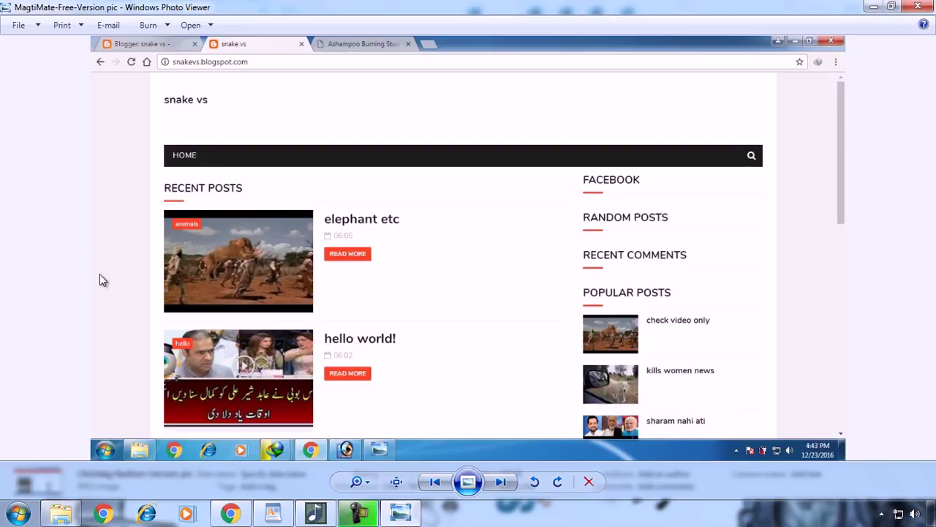
{"action": "key", "text": "Right"}
{"action": "key", "text": "Right"}
{"action": "key", "text": "Right"}
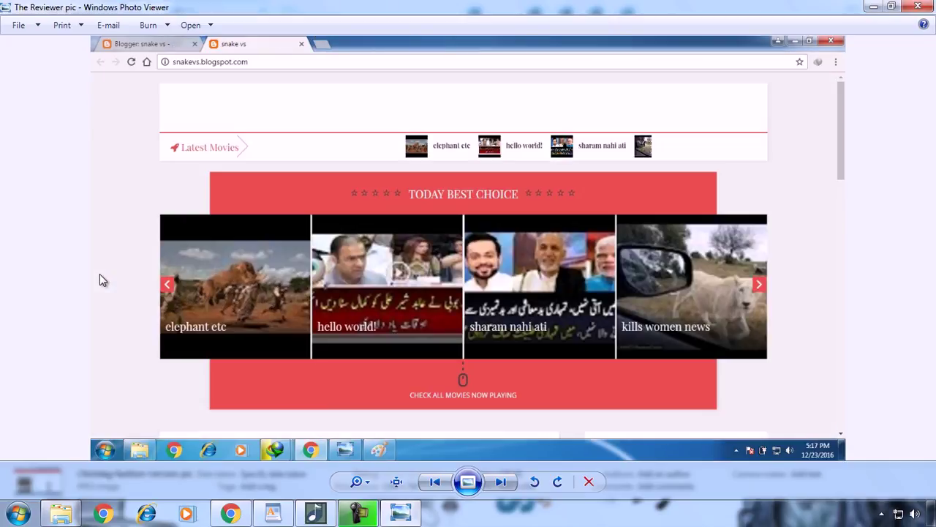
{"action": "key", "text": "Left"}
{"action": "key", "text": "Left"}
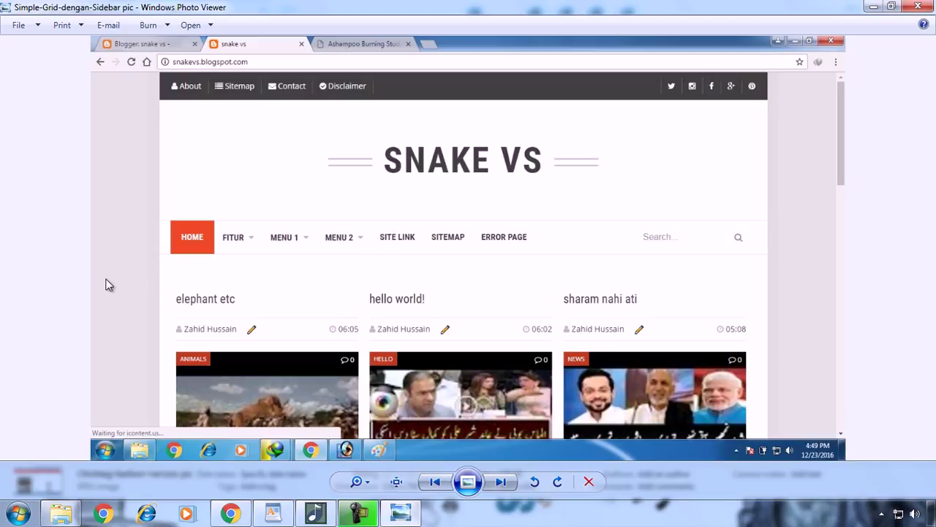
{"action": "key", "text": "Right"}
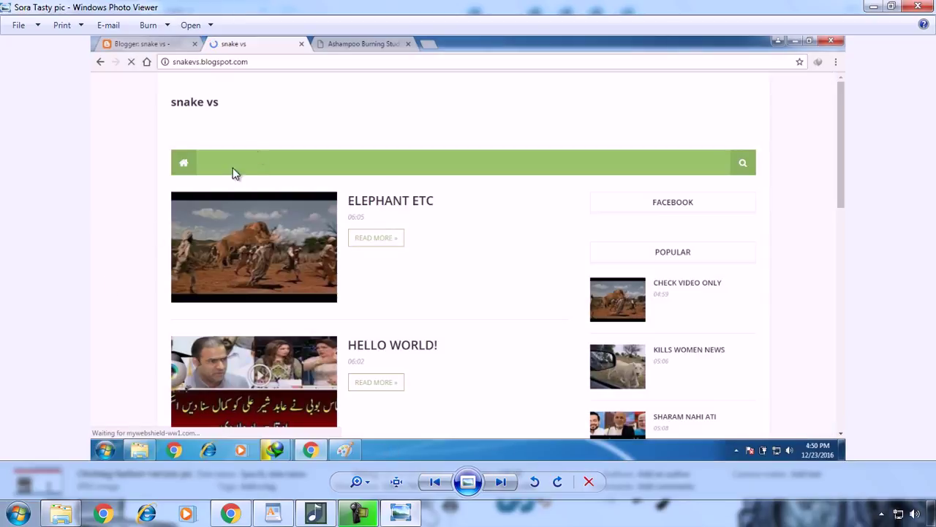
{"action": "key", "text": "Right"}
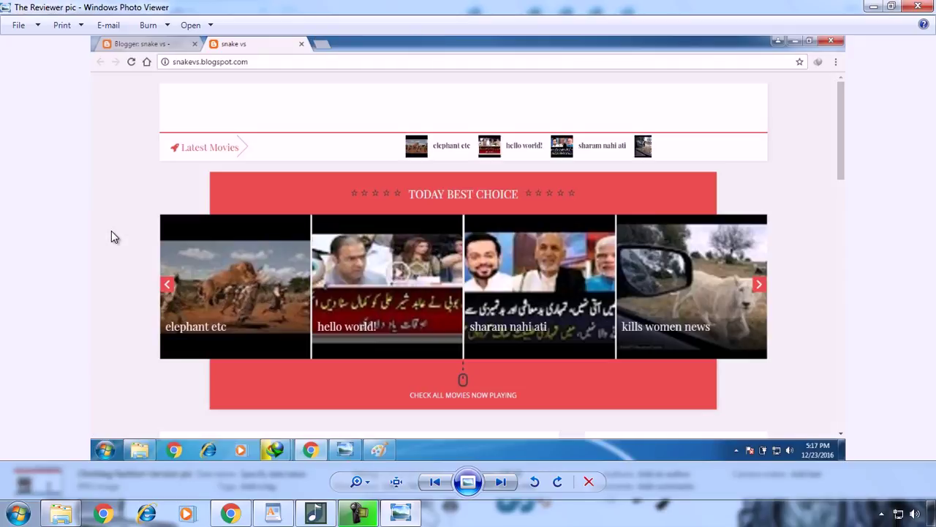
{"action": "key", "text": "Right"}
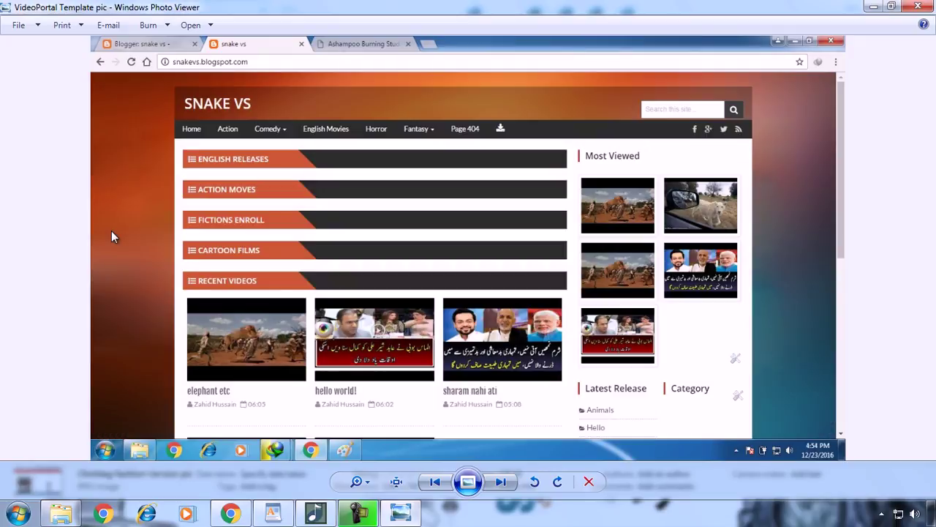
{"action": "key", "text": "Right"}
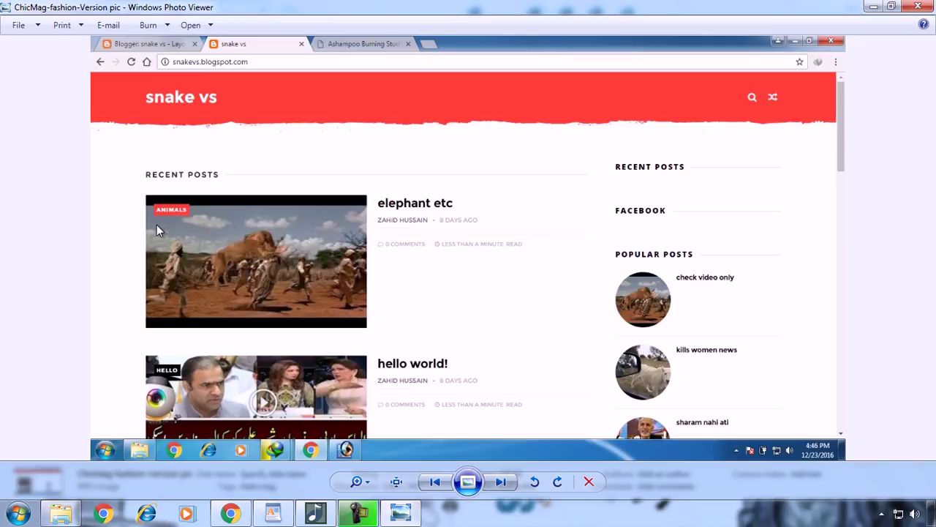
{"action": "key", "text": "Right"}
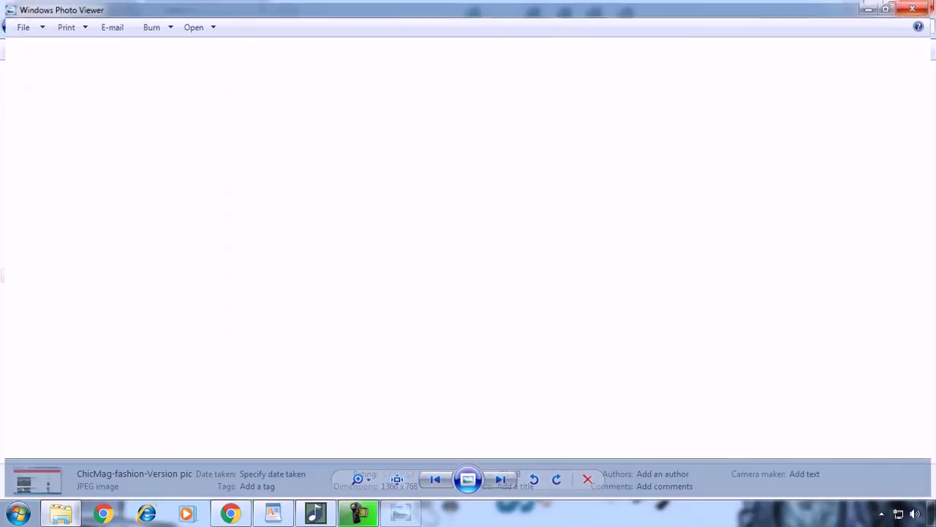
{"action": "left_click", "coordinate": [918, 6]}
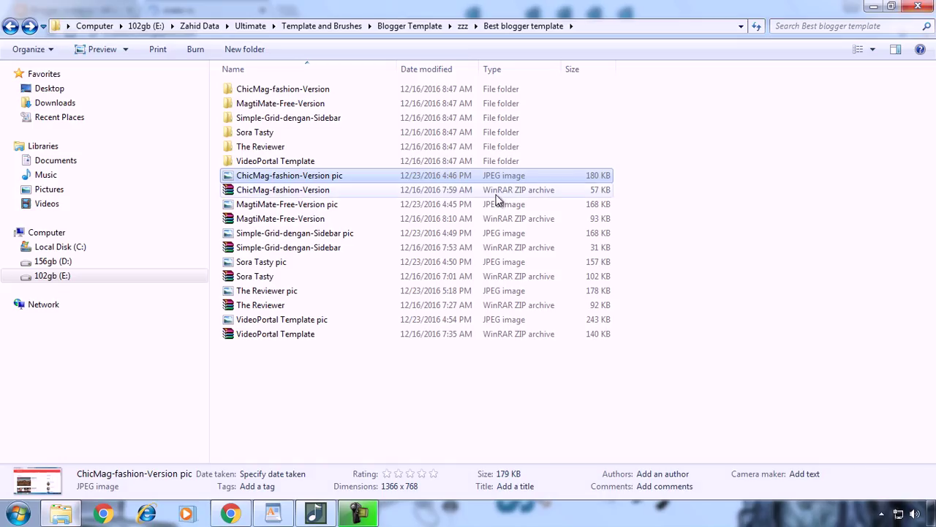
Step: Open the MagtiMate Free Version XML file from the MagtiMate-Free-Version folder in Notepad, copy all its code and close Notepad
{"action": "double_click", "coordinate": [319, 104]}
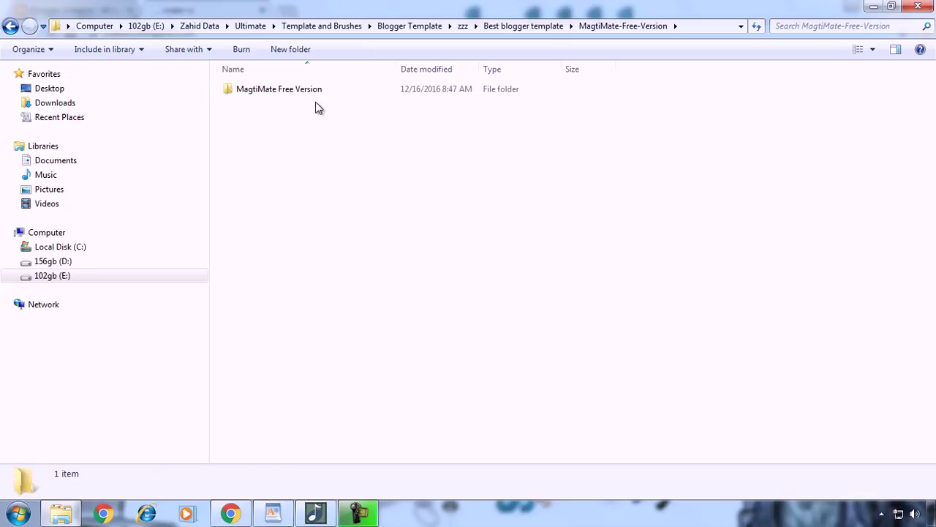
{"action": "double_click", "coordinate": [290, 97]}
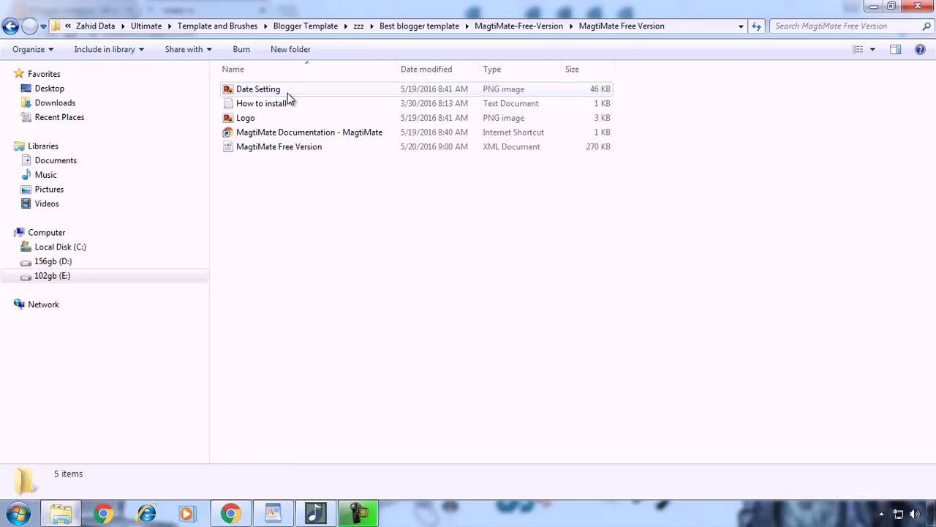
{"action": "right_click", "coordinate": [300, 147]}
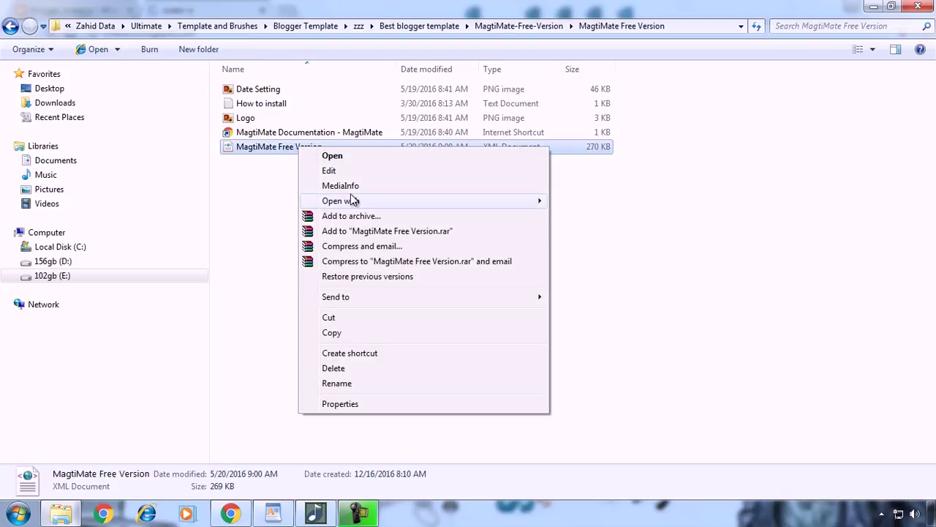
{"action": "mouse_move", "coordinate": [370, 203]}
{"action": "left_click", "coordinate": [623, 216]}
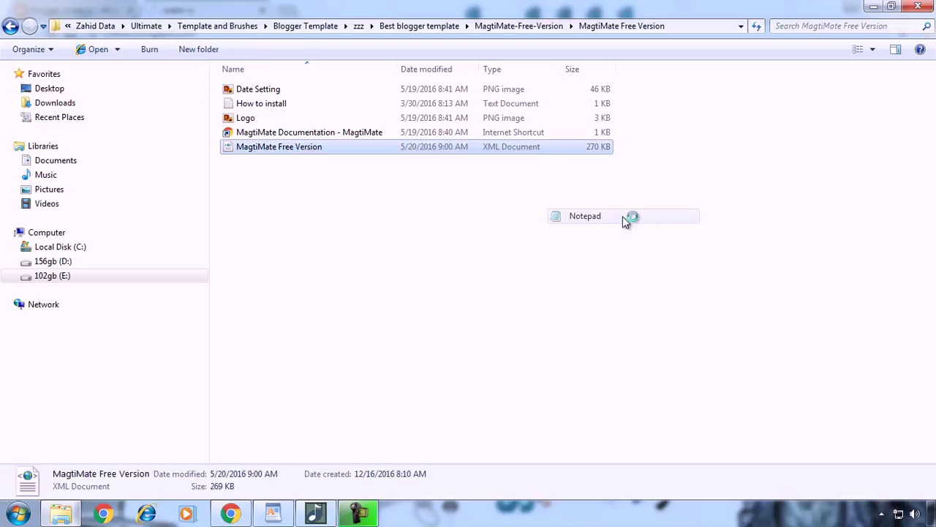
{"action": "key", "text": "ctrl+a"}
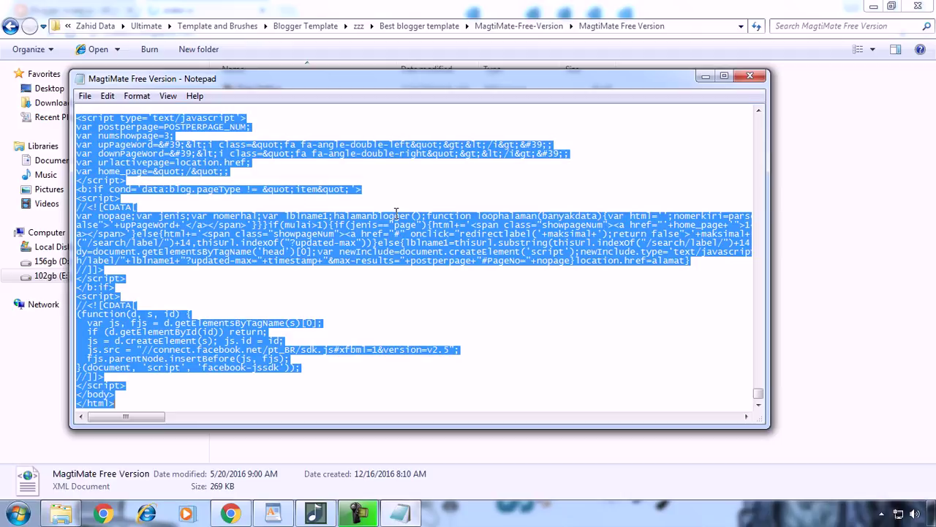
{"action": "left_click", "coordinate": [750, 75]}
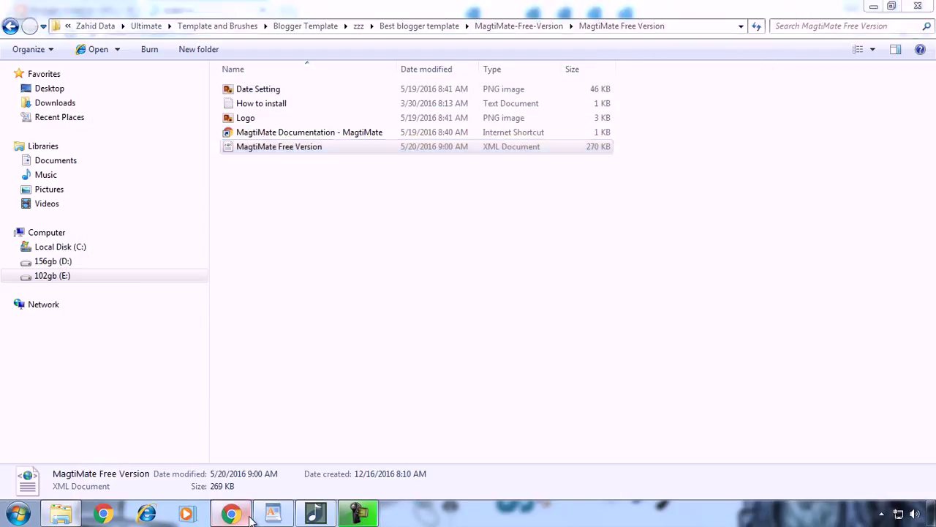
Step: Switch back to Blogger in Chrome and open the snake vs blog's template for HTML editing
{"action": "left_click", "coordinate": [231, 512]}
{"action": "left_click", "coordinate": [73, 10]}
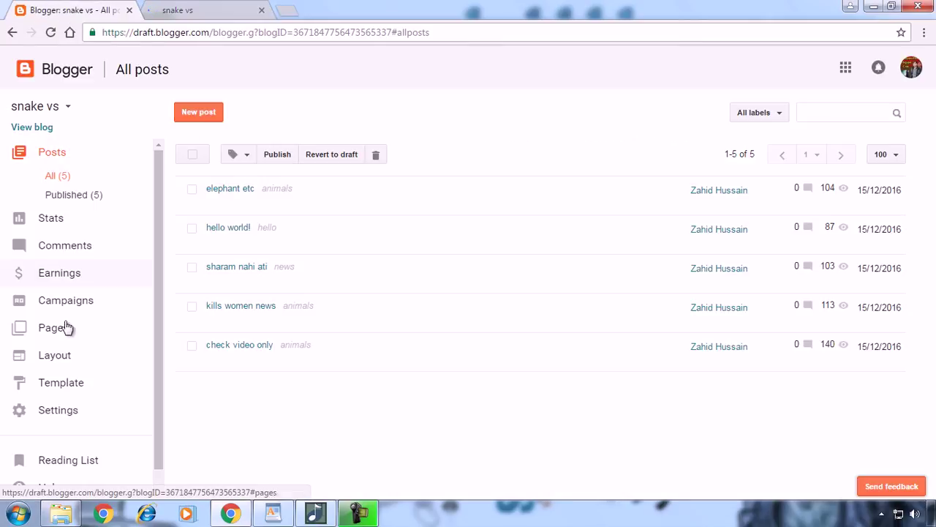
{"action": "left_click", "coordinate": [82, 390]}
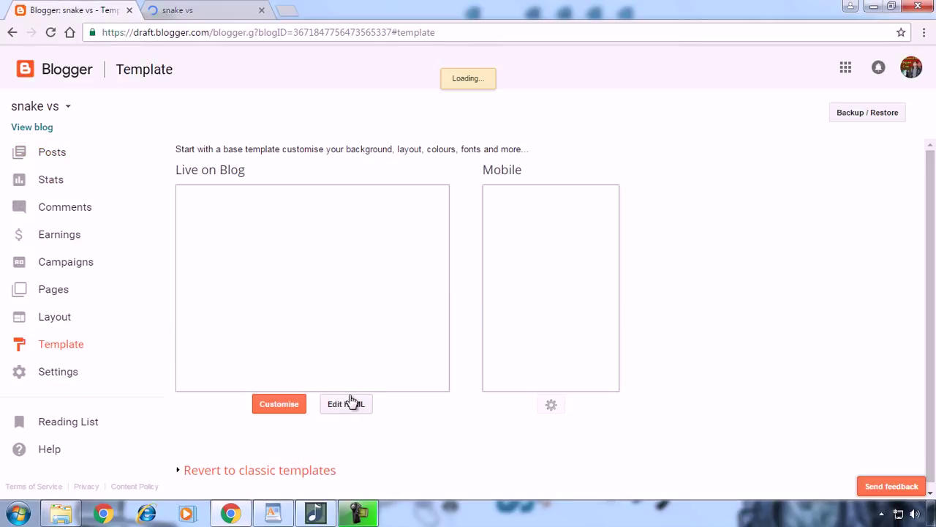
{"action": "left_click", "coordinate": [351, 403]}
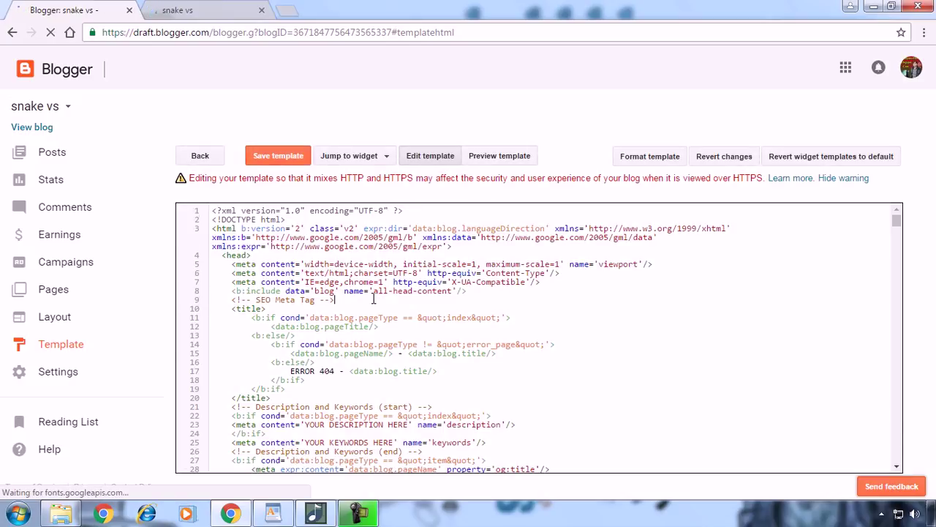
Step: Replace all of the blog's template HTML with the copied MagtiMate code and save the template
{"action": "key", "text": "ctrl+a"}
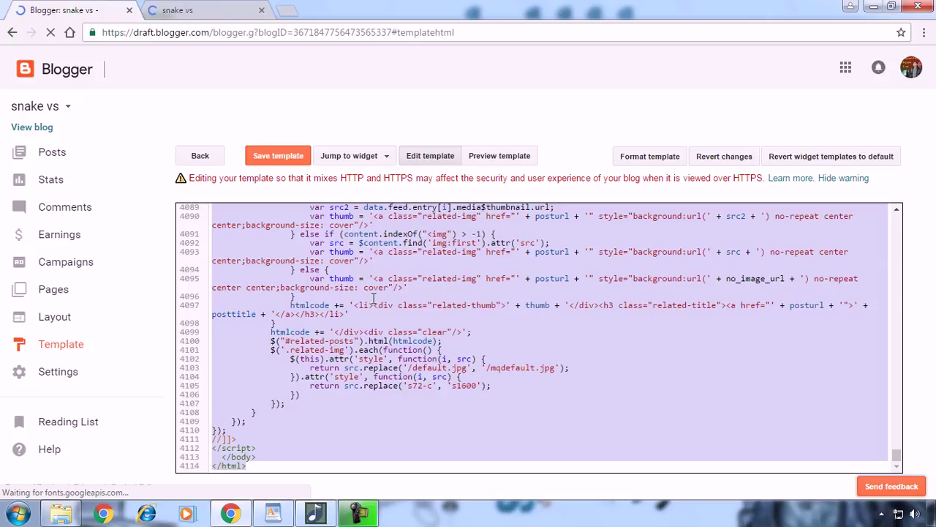
{"action": "key", "text": "BackSpace"}
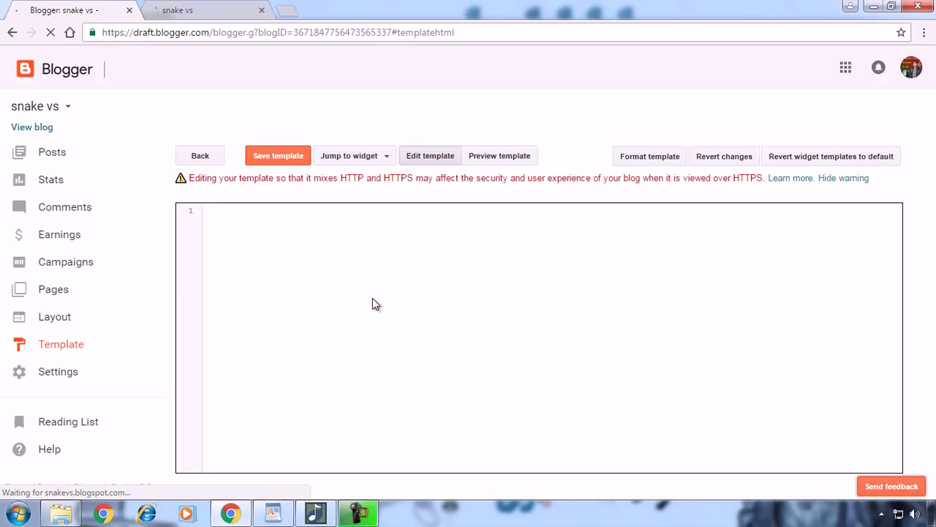
{"action": "key", "text": "ctrl+v"}
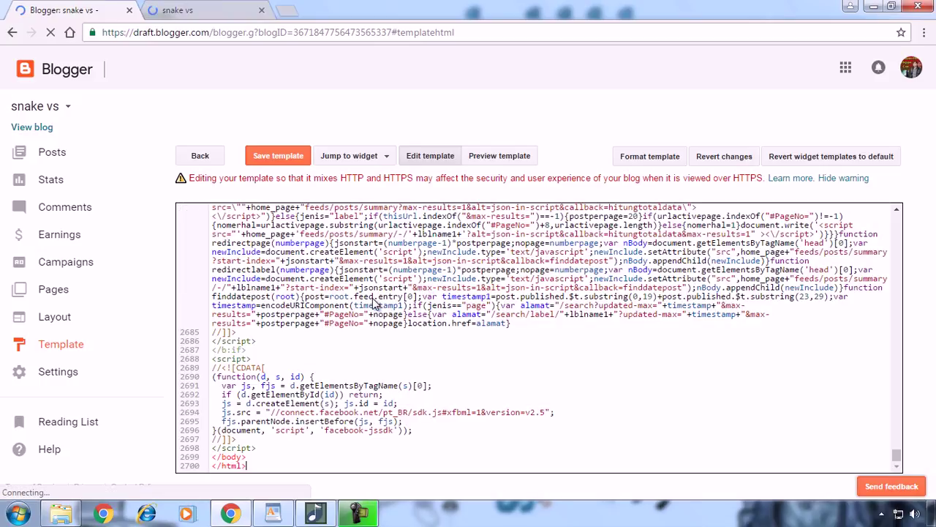
{"action": "left_click", "coordinate": [275, 158]}
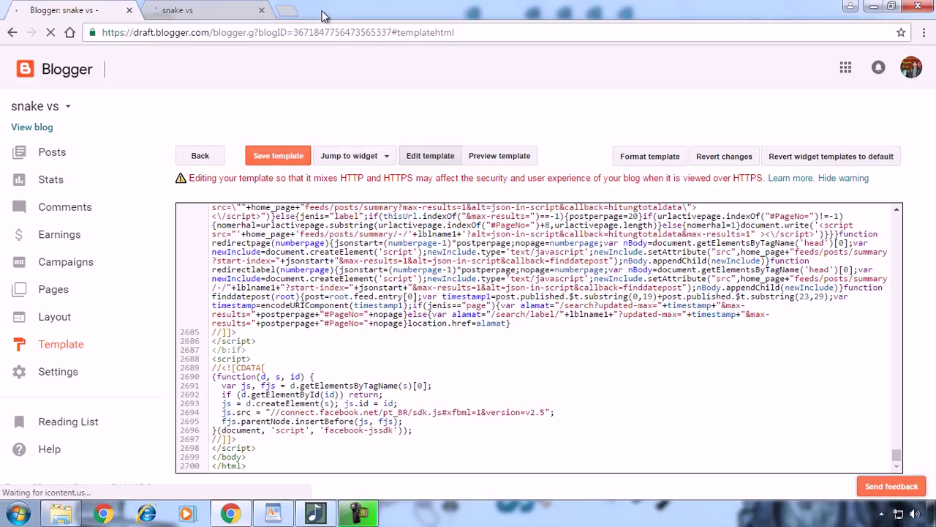
Step: Reload the live snake vs blog and examine its home page with the newly applied template
{"action": "left_click", "coordinate": [210, 9]}
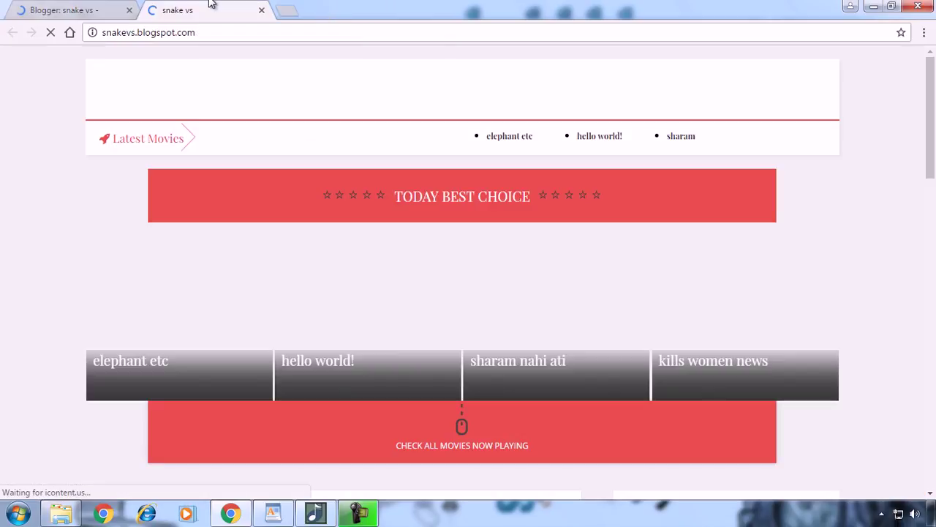
{"action": "left_click", "coordinate": [51, 33]}
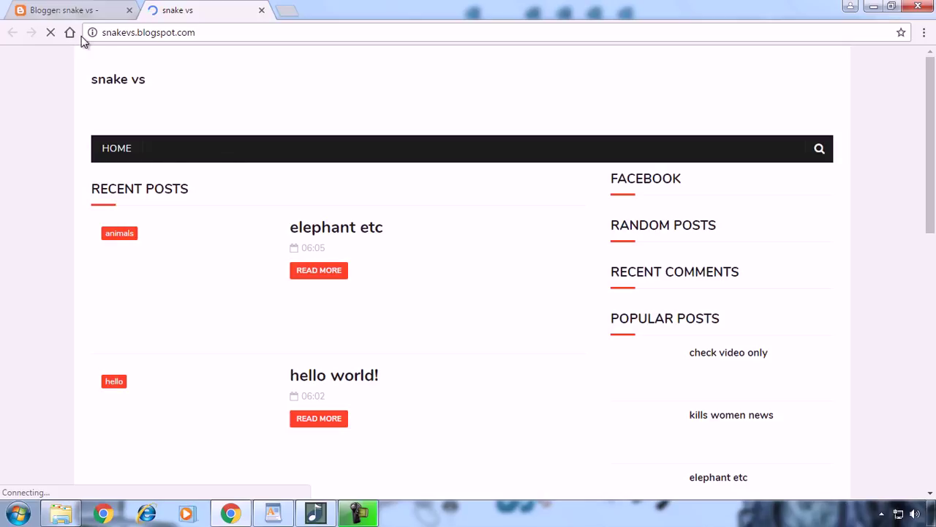
{"action": "left_click", "coordinate": [51, 34]}
{"action": "left_click", "coordinate": [51, 34]}
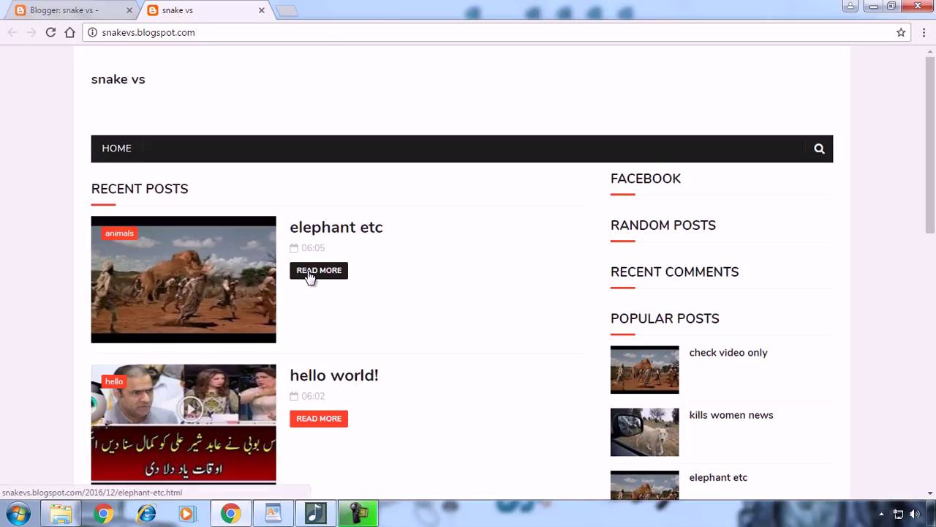
{"action": "left_click_drag", "start_coordinate": [934, 157], "coordinate": [935, 128]}
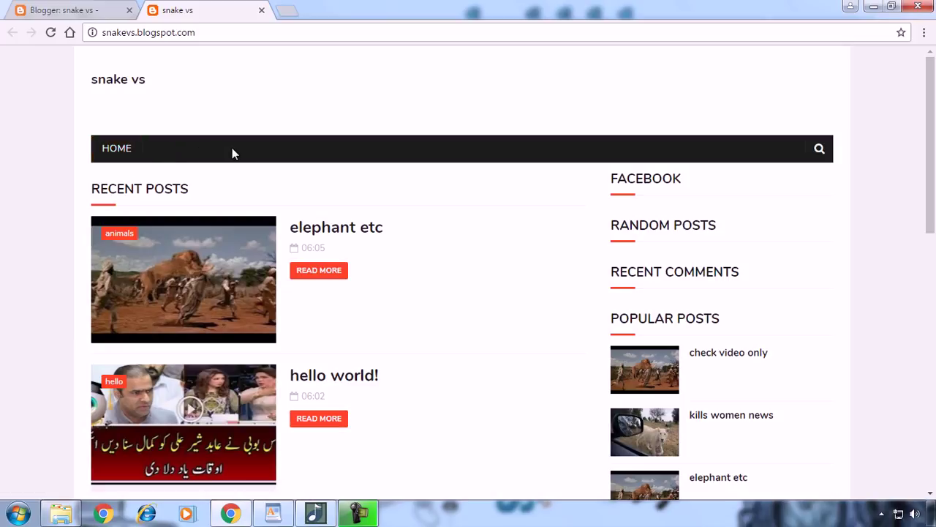
{"action": "left_click", "coordinate": [63, 8]}
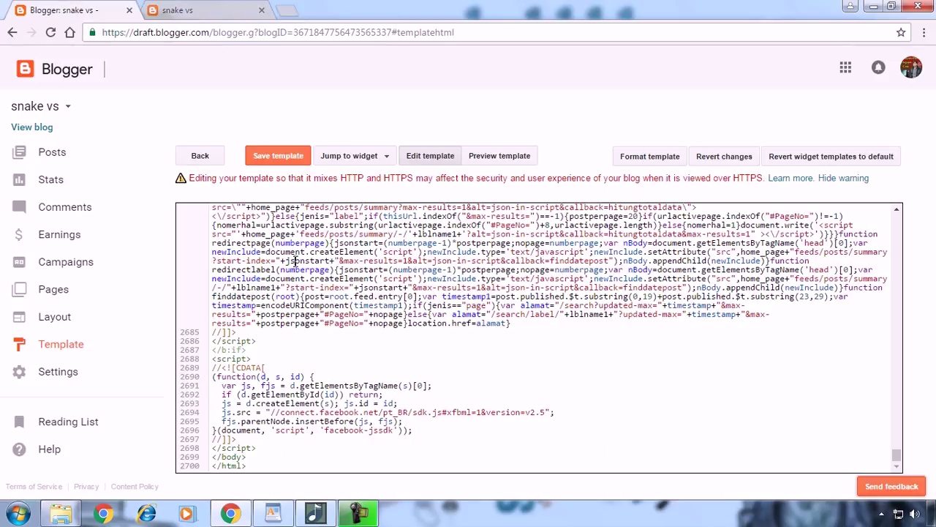
{"action": "key", "text": "ctrl+f"}
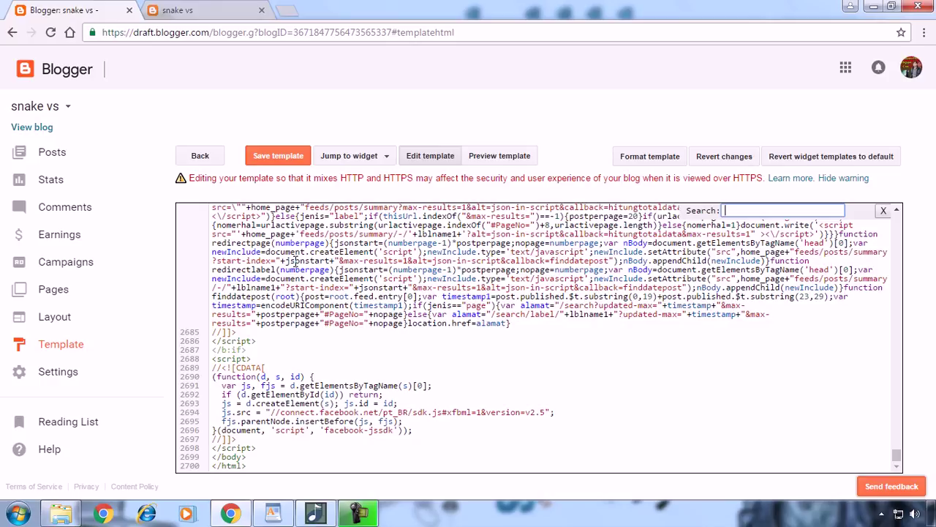
{"action": "left_click", "coordinate": [184, 7]}
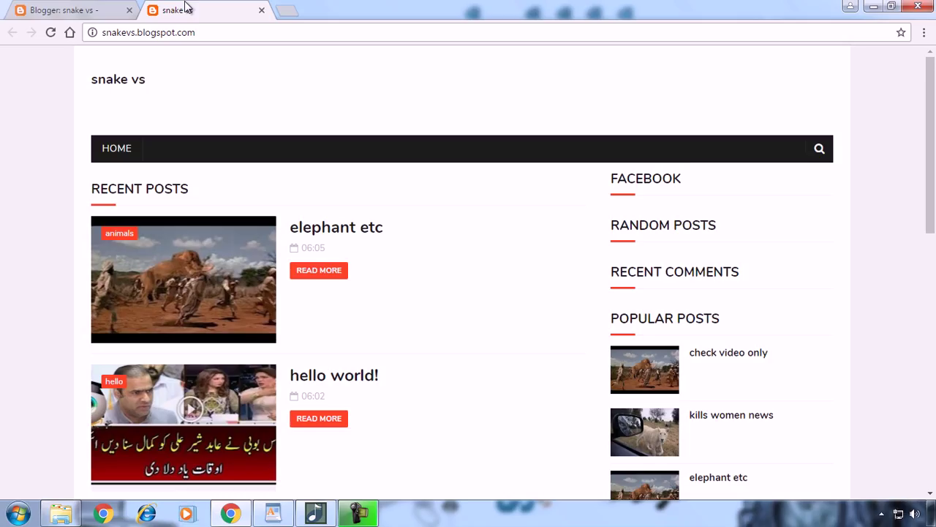
Step: Open the Layout page of the snake vs blog in Blogger and reload it, accepting the reload confirmation
{"action": "left_click", "coordinate": [76, 7]}
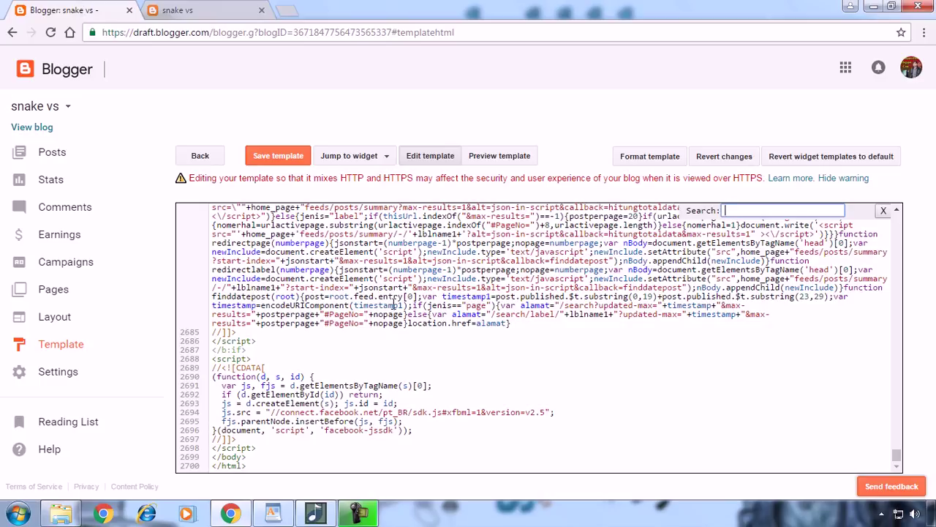
{"action": "left_click", "coordinate": [49, 322]}
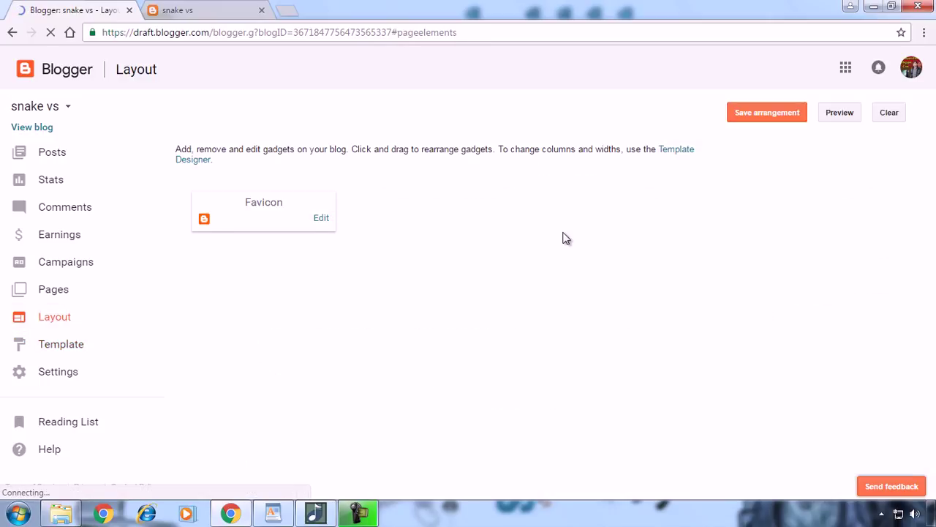
{"action": "left_click", "coordinate": [50, 32]}
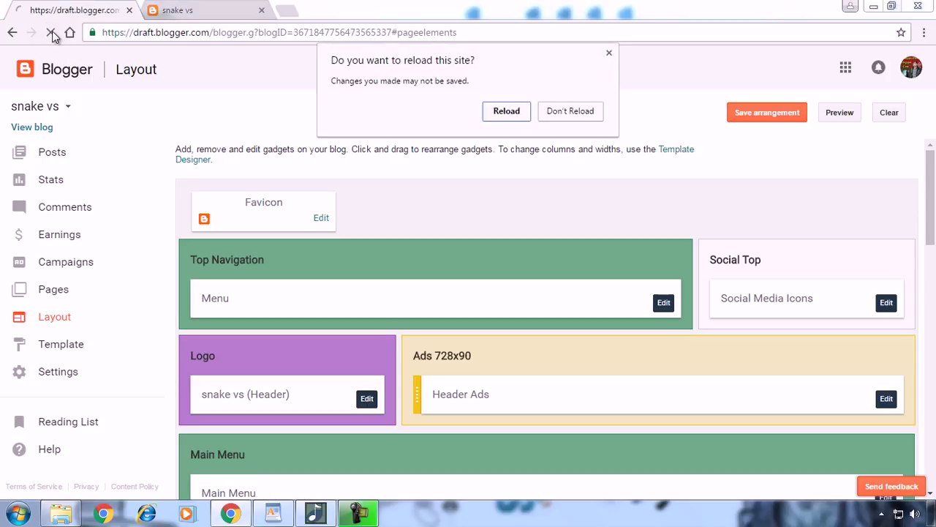
{"action": "left_click", "coordinate": [505, 111]}
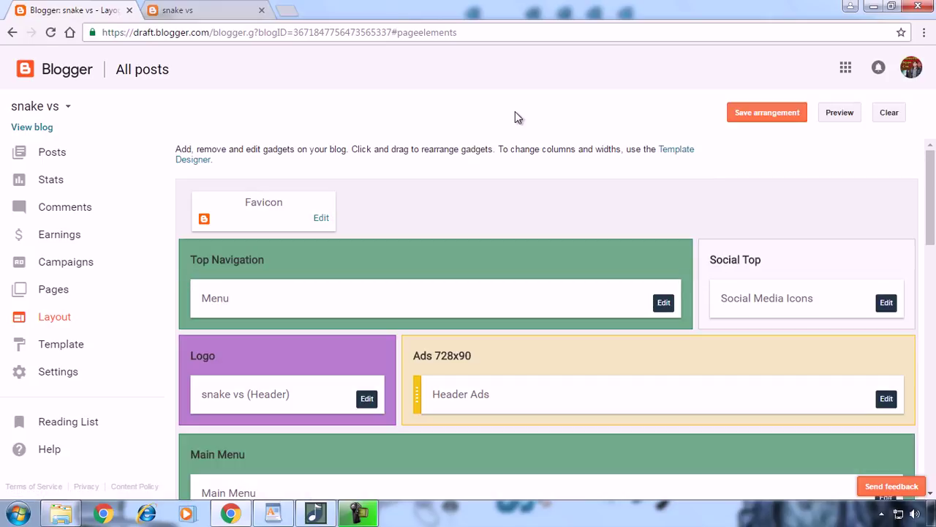
{"action": "left_click", "coordinate": [69, 314]}
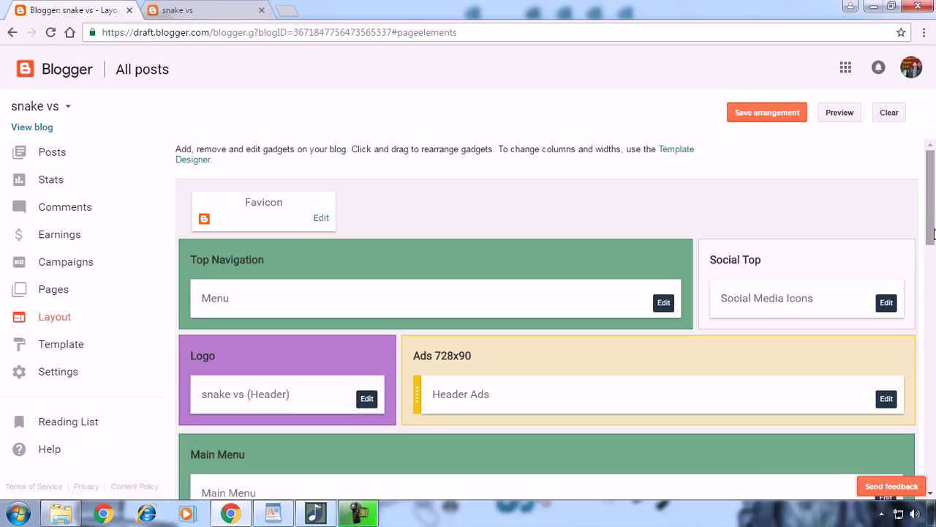
Step: Open the Main Menu gadget's link list settings and activate the new site name field
{"action": "left_click_drag", "start_coordinate": [931, 210], "coordinate": [933, 272]}
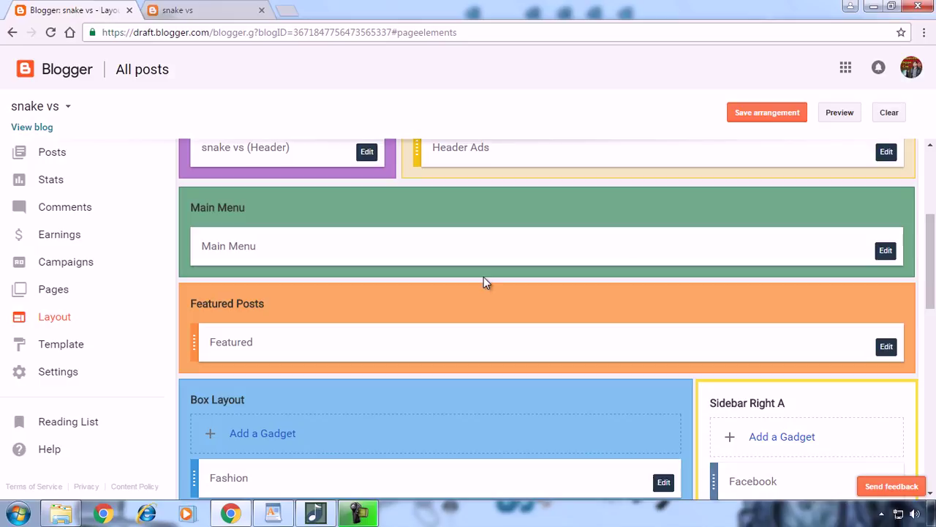
{"action": "left_click", "coordinate": [61, 513]}
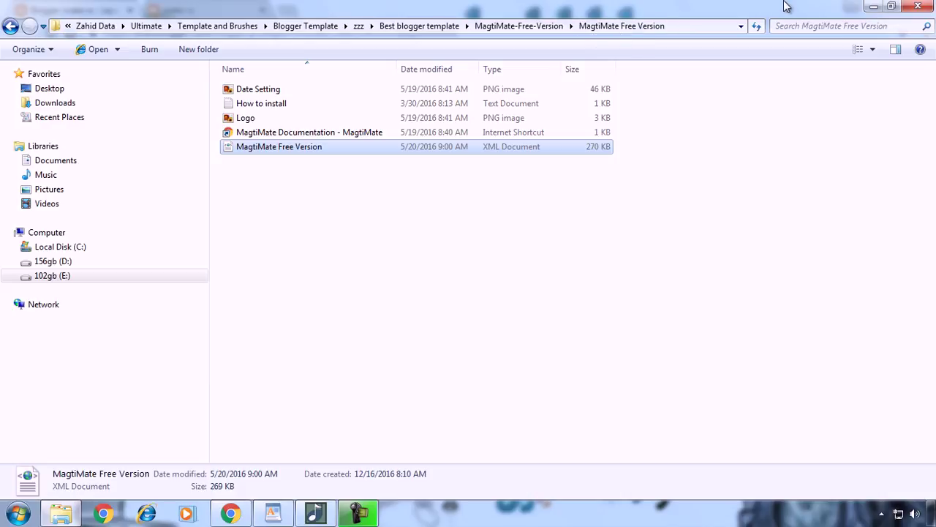
{"action": "left_click", "coordinate": [871, 6]}
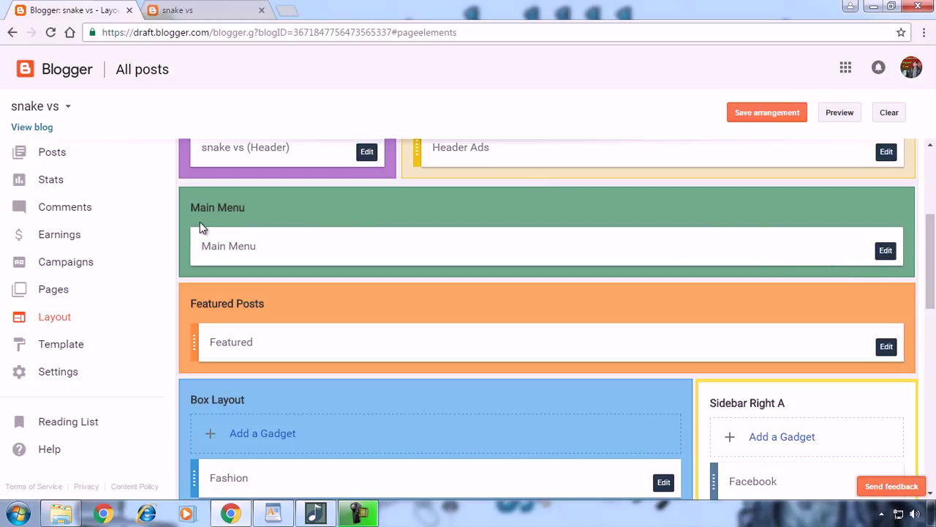
{"action": "left_click", "coordinate": [886, 250]}
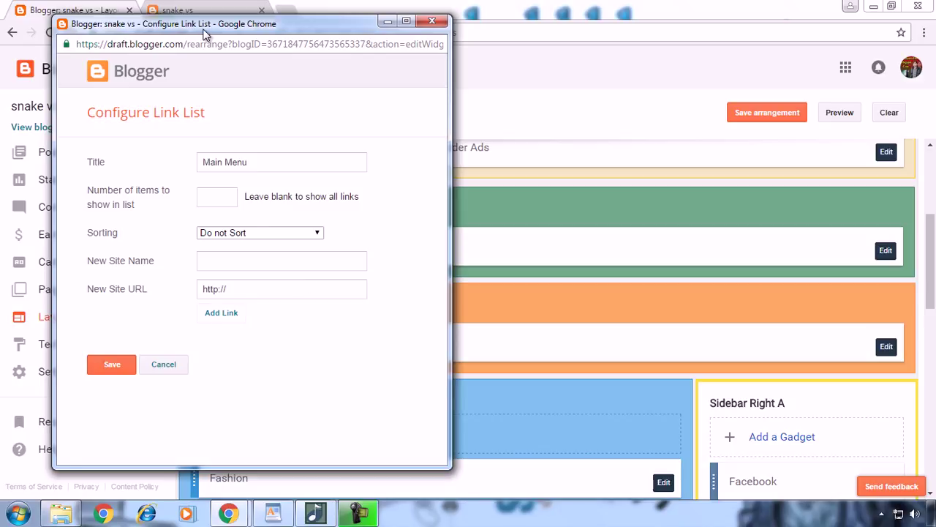
{"action": "left_click_drag", "start_coordinate": [204, 28], "coordinate": [260, 46]}
{"action": "left_click", "coordinate": [217, 6]}
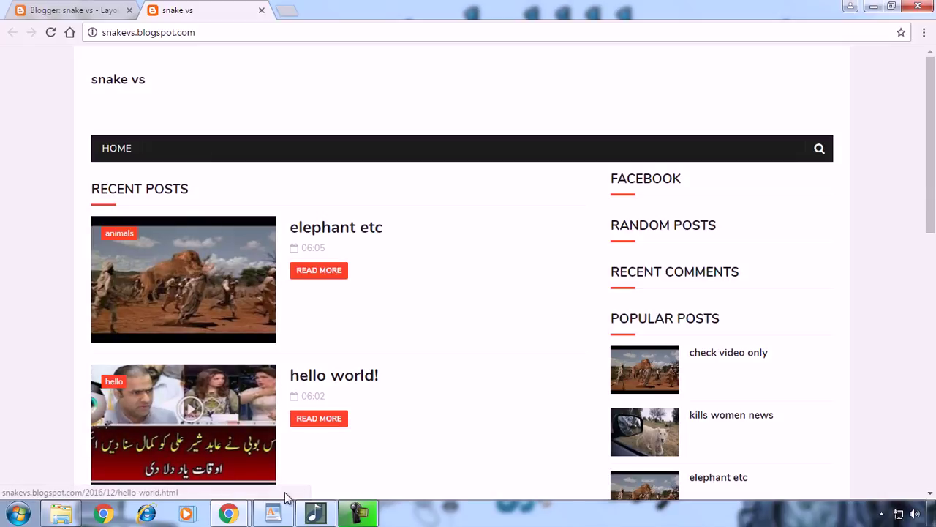
{"action": "mouse_move", "coordinate": [228, 516]}
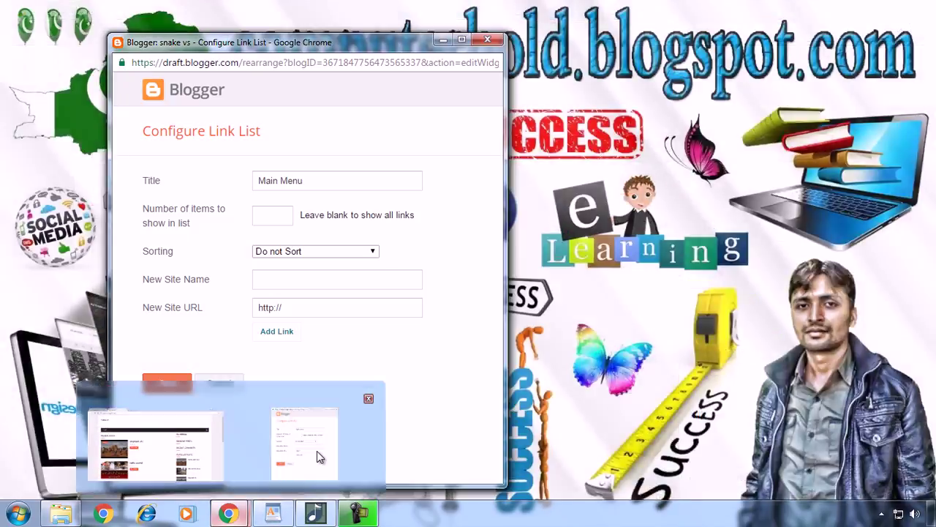
{"action": "left_click", "coordinate": [317, 451]}
{"action": "left_click", "coordinate": [284, 278]}
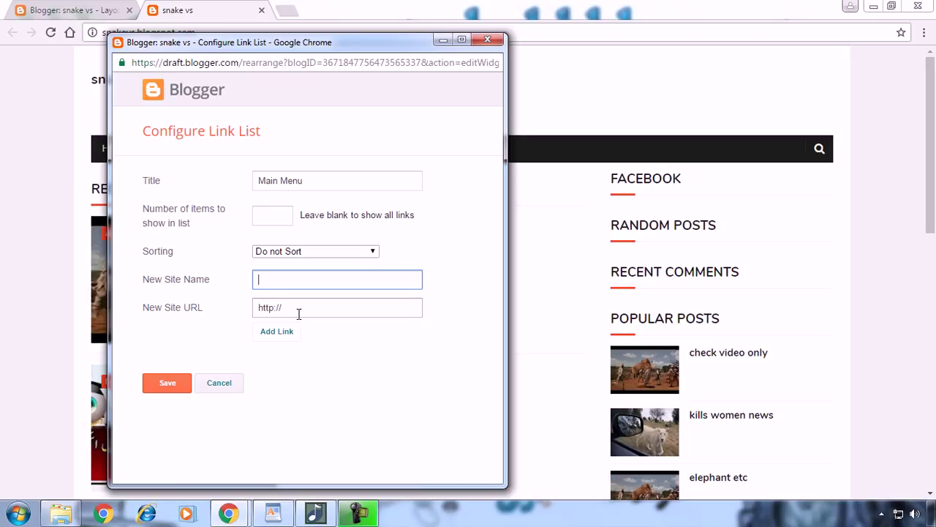
Step: Open the Animals category page from the live blog's Categories list and copy its full URL
{"action": "left_click", "coordinate": [121, 6]}
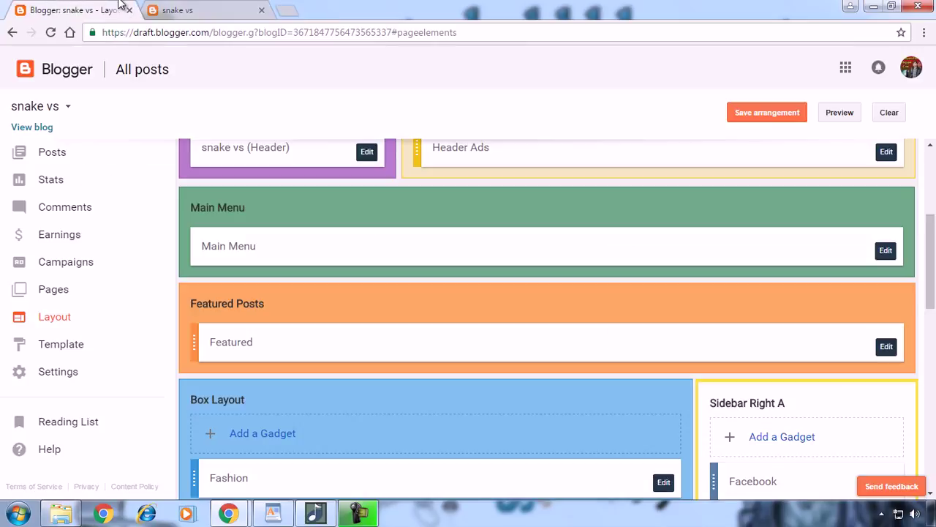
{"action": "left_click", "coordinate": [206, 7]}
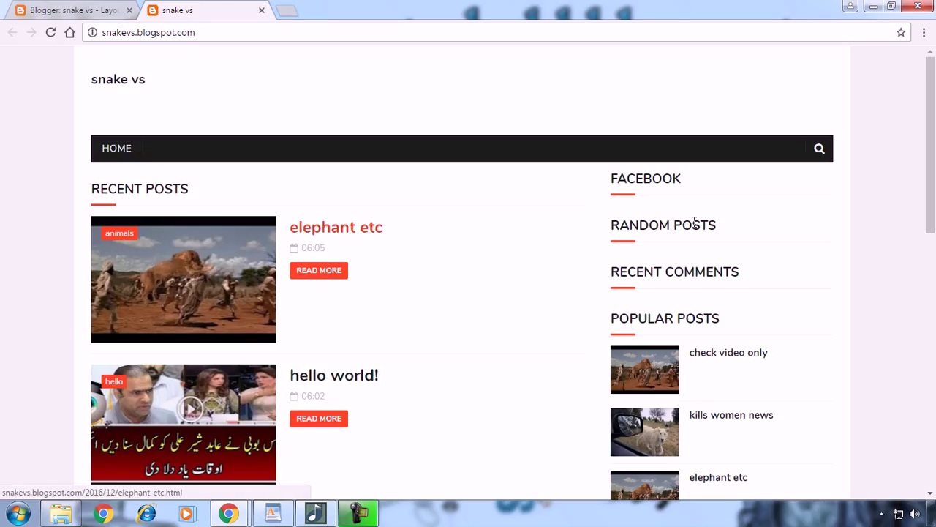
{"action": "scroll", "coordinate": [468, 278], "scroll_direction": "down", "scroll_amount": 5}
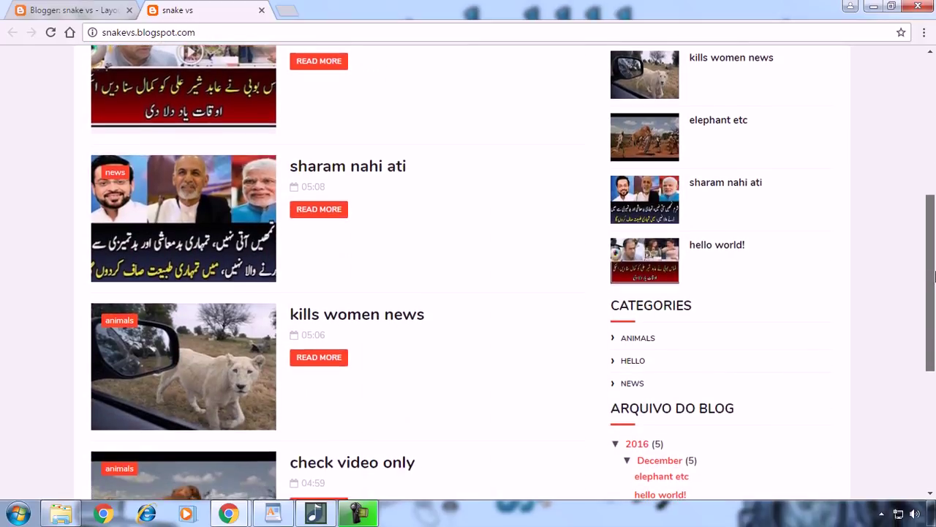
{"action": "scroll", "coordinate": [512, 273], "scroll_direction": "down", "scroll_amount": 1}
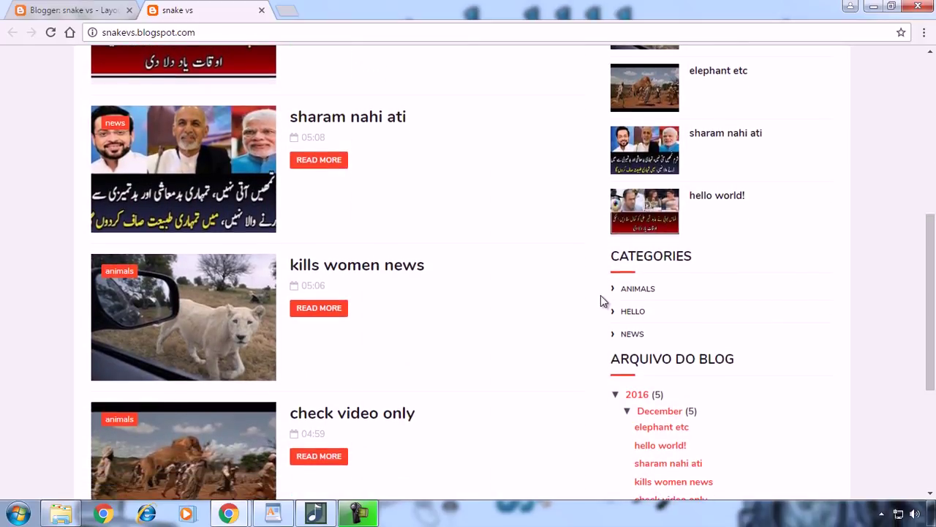
{"action": "left_click", "coordinate": [641, 290]}
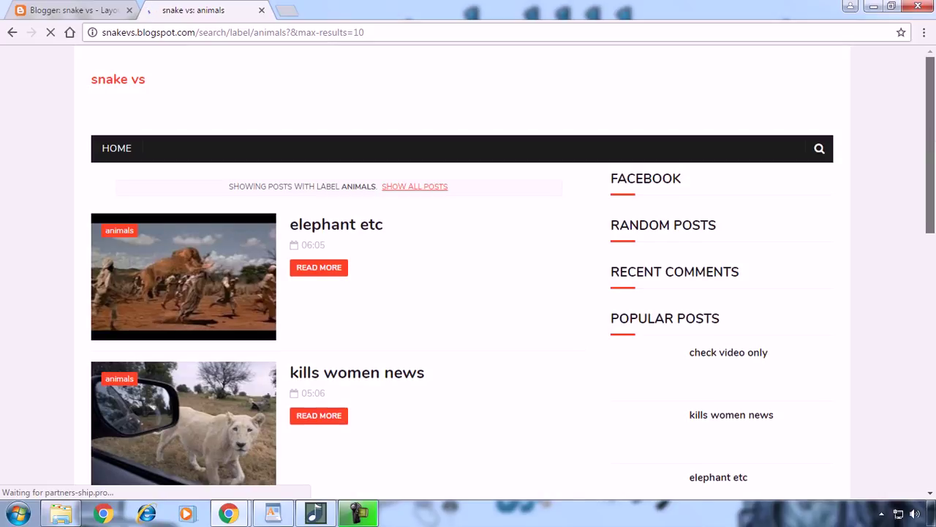
{"action": "scroll", "coordinate": [927, 183], "scroll_direction": "down", "scroll_amount": 4}
{"action": "scroll", "coordinate": [928, 189], "scroll_direction": "up", "scroll_amount": 4}
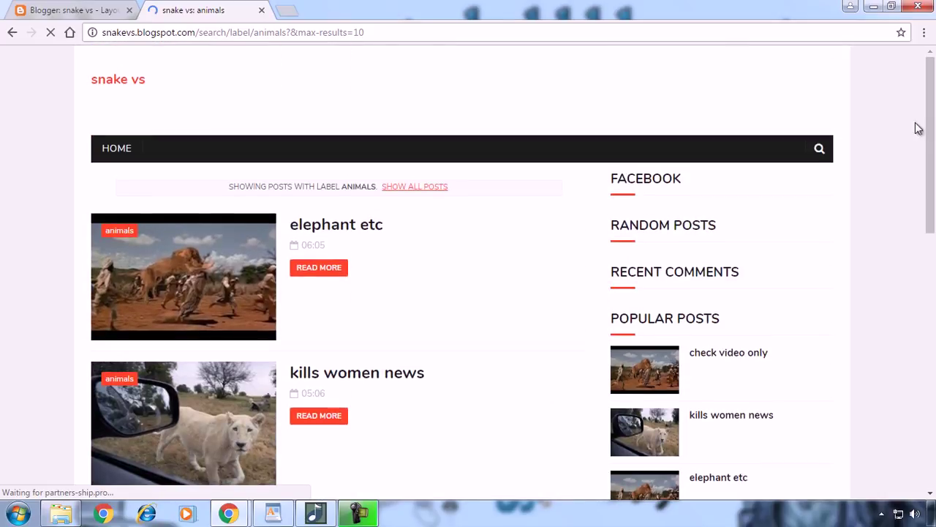
{"action": "left_click", "coordinate": [353, 33]}
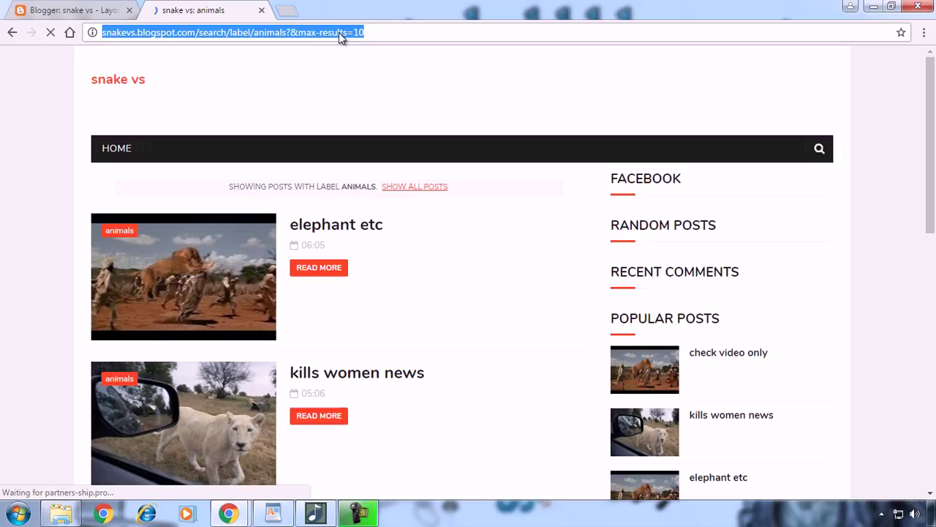
{"action": "right_click", "coordinate": [324, 34]}
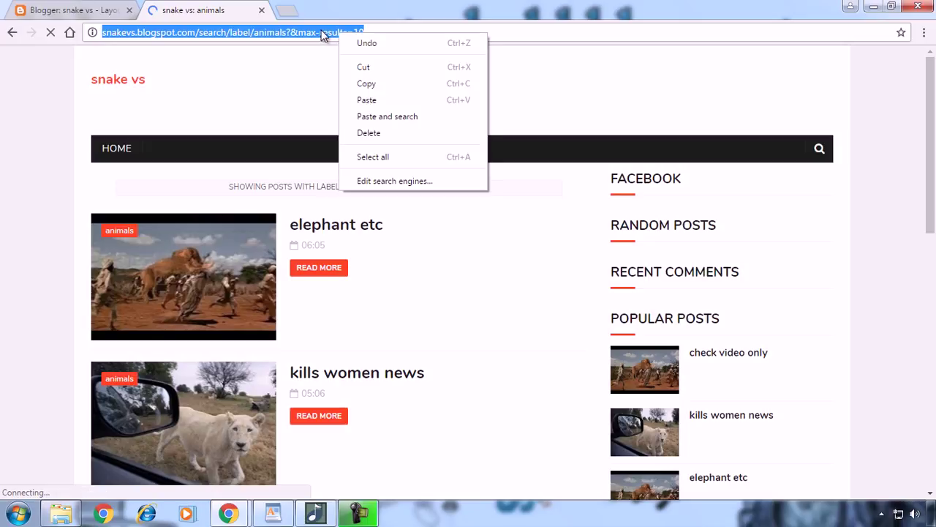
{"action": "left_click", "coordinate": [364, 85]}
Step: Return to the Main Menu link list settings and enter Animal as the new site name
{"action": "left_click", "coordinate": [69, 9]}
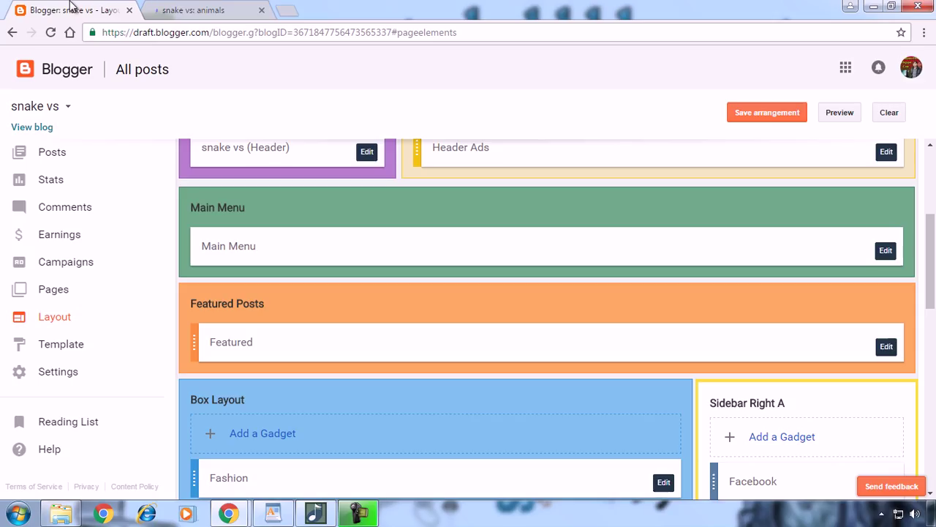
{"action": "left_click", "coordinate": [228, 514]}
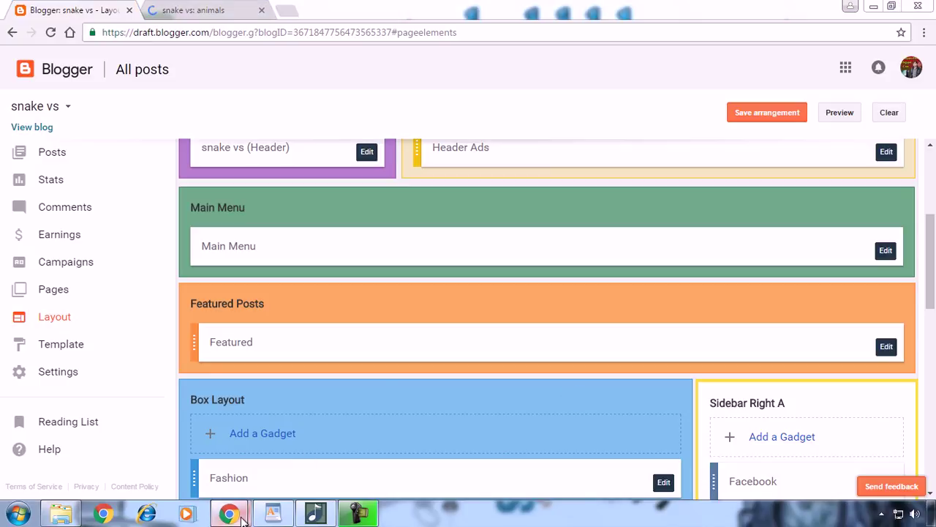
{"action": "left_click", "coordinate": [310, 439]}
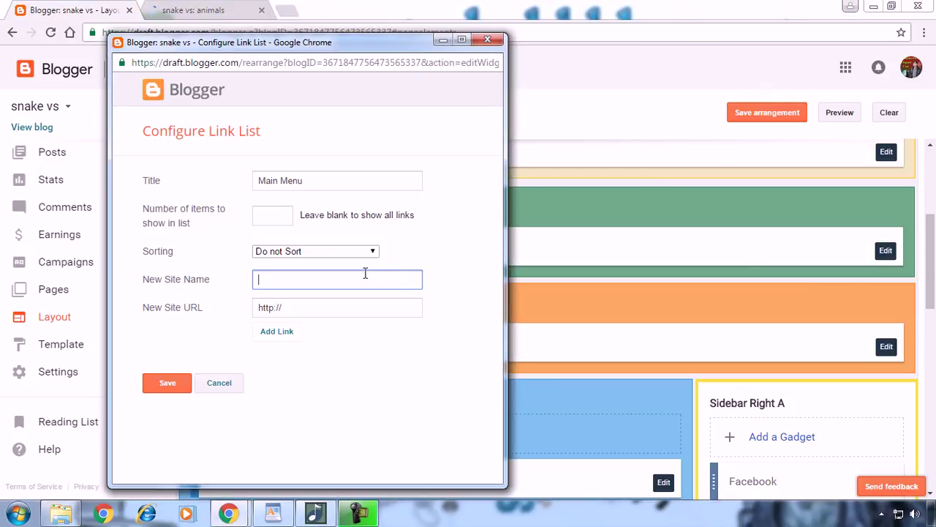
{"action": "type", "text": "Animal"}
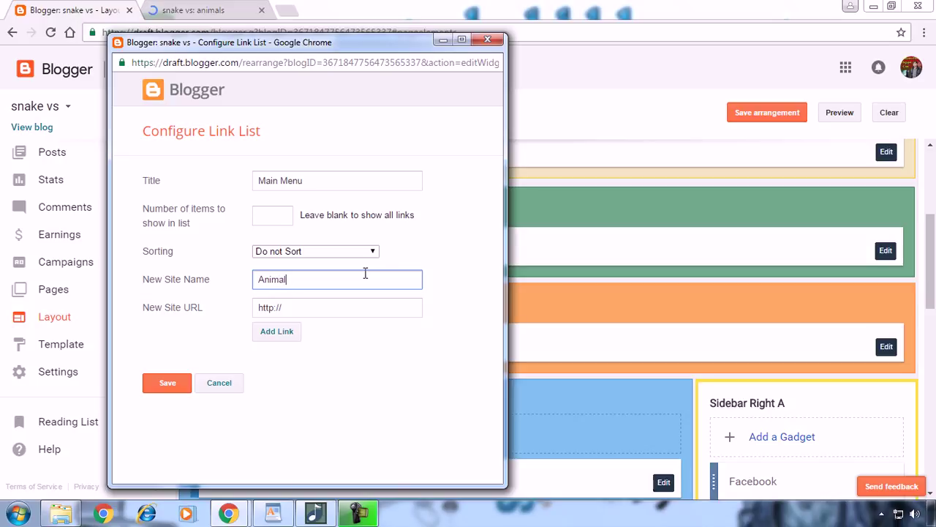
{"action": "left_click", "coordinate": [307, 306]}
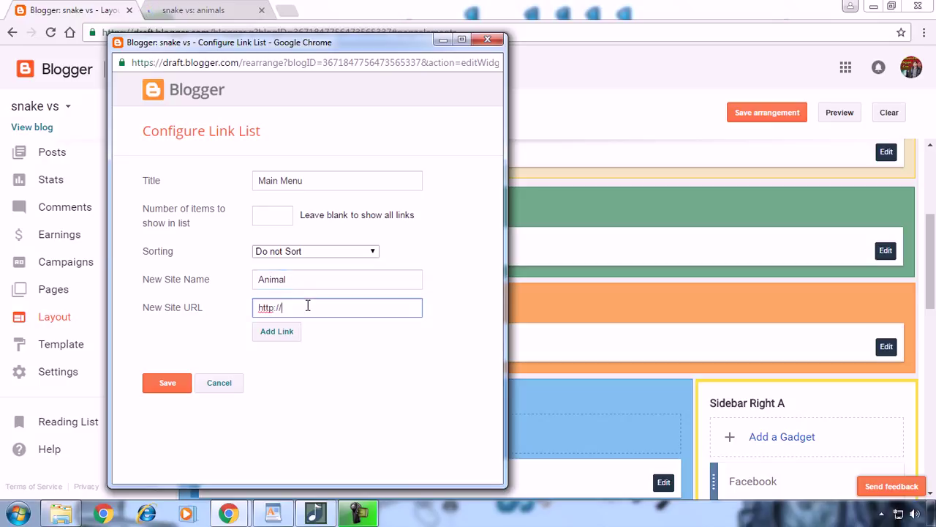
{"action": "key", "text": "BackSpace"}
{"action": "key", "text": "BackSpace"}
{"action": "key", "text": "BackSpace"}
{"action": "key", "text": "BackSpace"}
{"action": "key", "text": "BackSpace"}
{"action": "key", "text": "BackSpace"}
{"action": "key", "text": "BackSpace"}
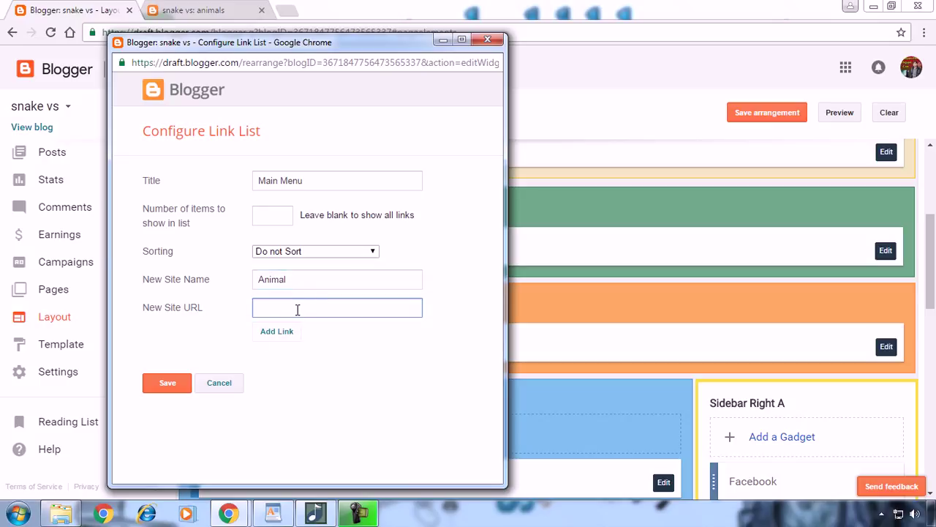
{"action": "key", "text": "ctrl+v"}
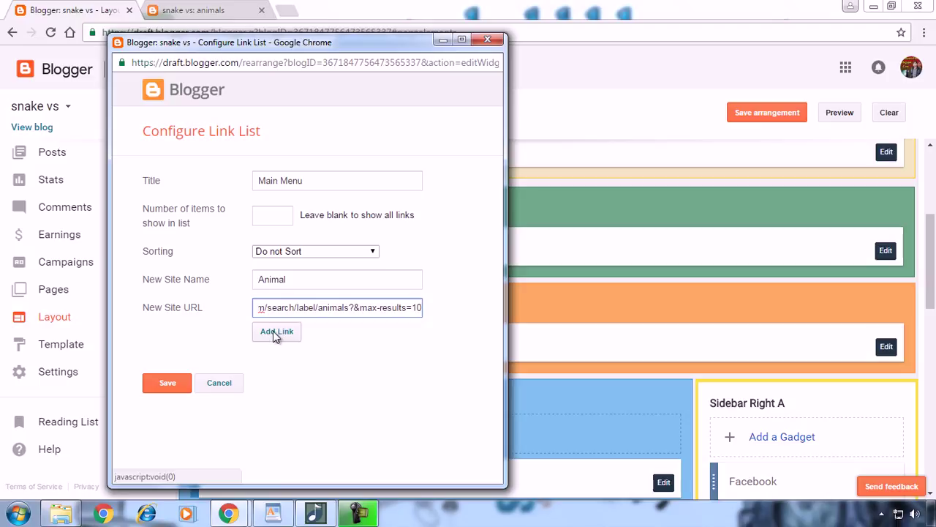
Step: Add the Animal link to the list, and save the Main Menu gadget and the layout arrangement
{"action": "left_click", "coordinate": [275, 333]}
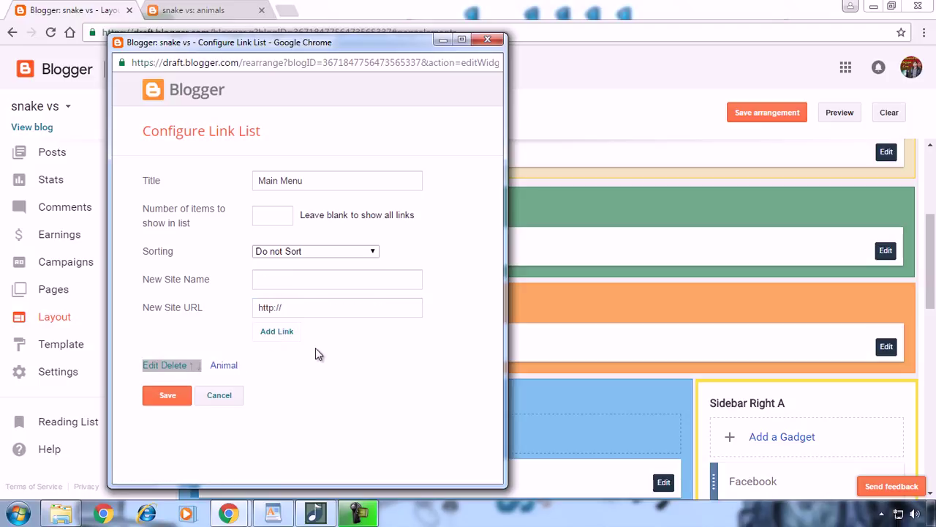
{"action": "left_click", "coordinate": [169, 393]}
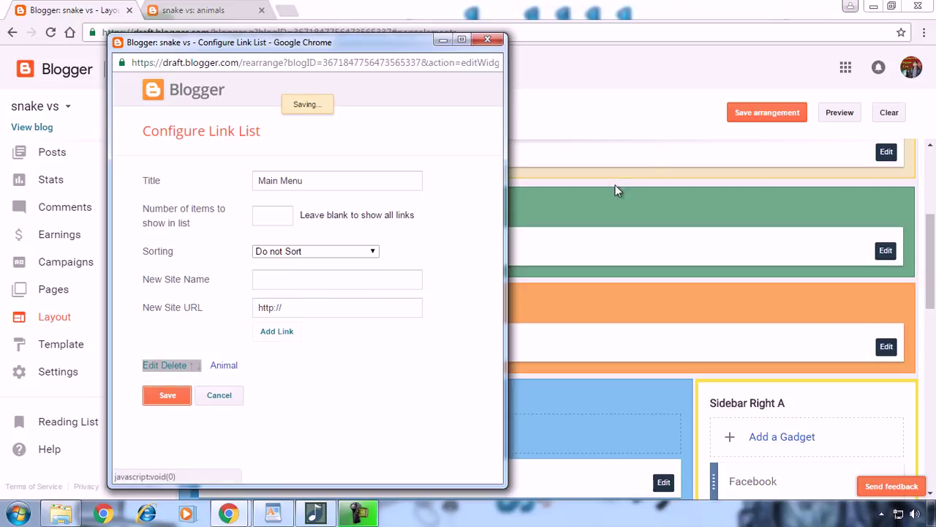
{"action": "left_click", "coordinate": [764, 115]}
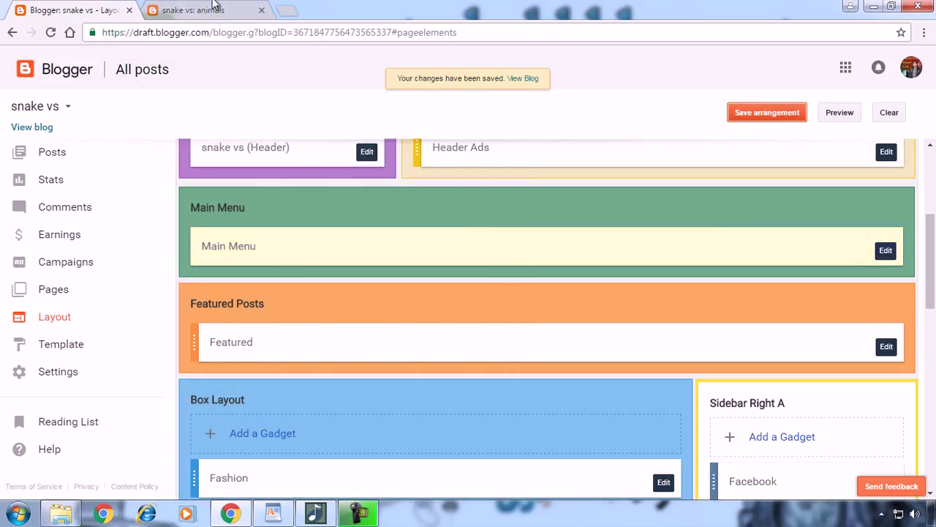
Step: Load the live snake vs home page again and check its navigation bar for the Animal link
{"action": "left_click", "coordinate": [201, 7]}
{"action": "left_click", "coordinate": [50, 32]}
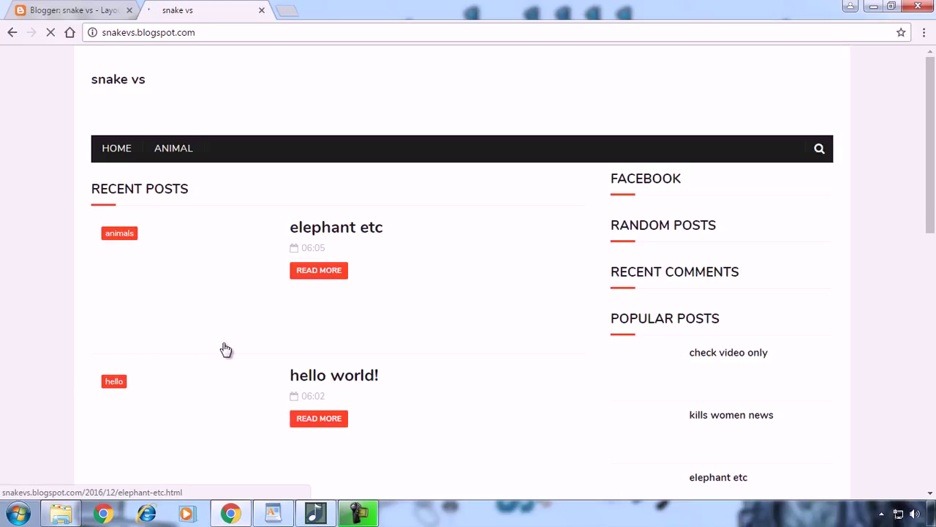
{"action": "left_click_drag", "start_coordinate": [934, 149], "coordinate": [933, 98]}
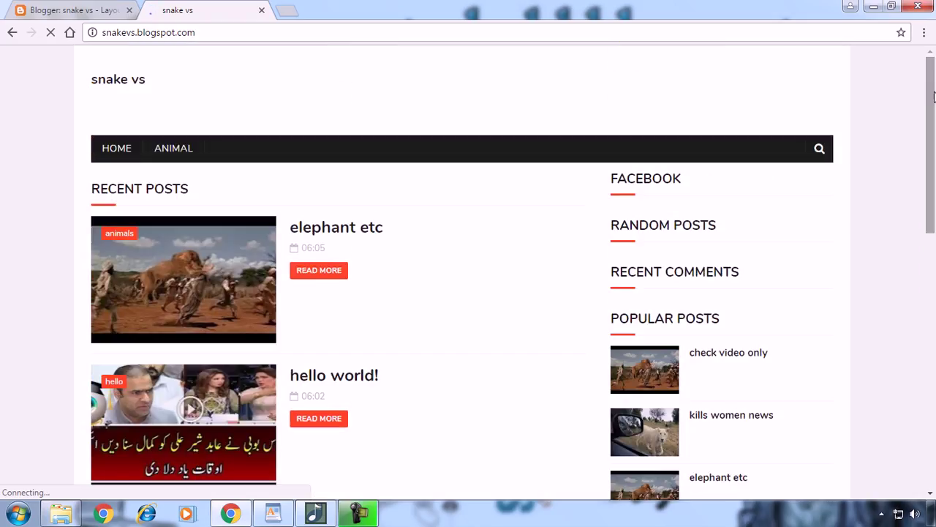
Step: Open the Animal link from the live blog's navigation bar and look through the posts on its page
{"action": "left_click", "coordinate": [180, 154]}
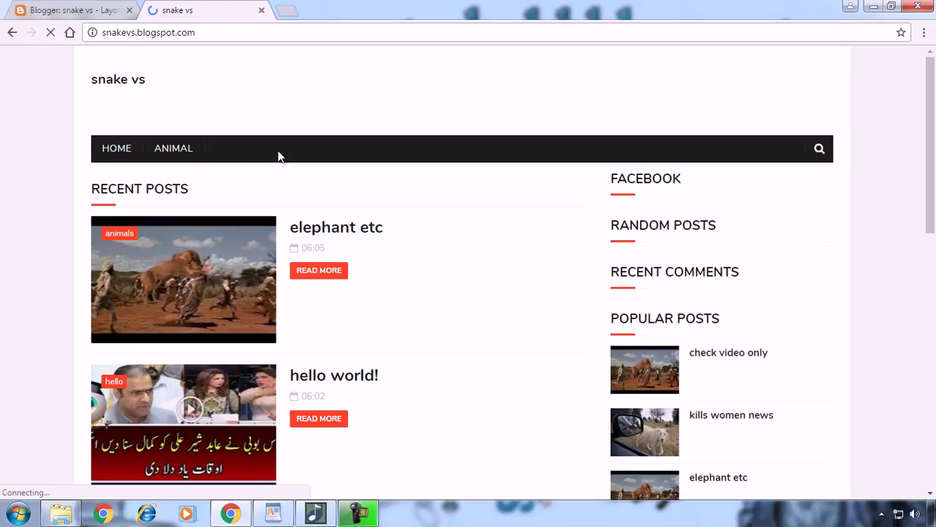
{"action": "left_click", "coordinate": [174, 149]}
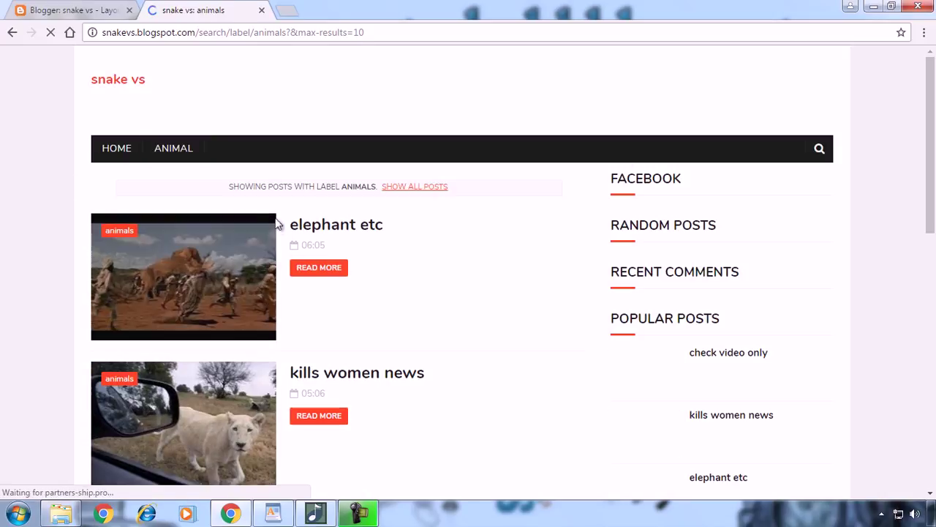
{"action": "scroll", "coordinate": [934, 113], "scroll_direction": "down", "scroll_amount": 5}
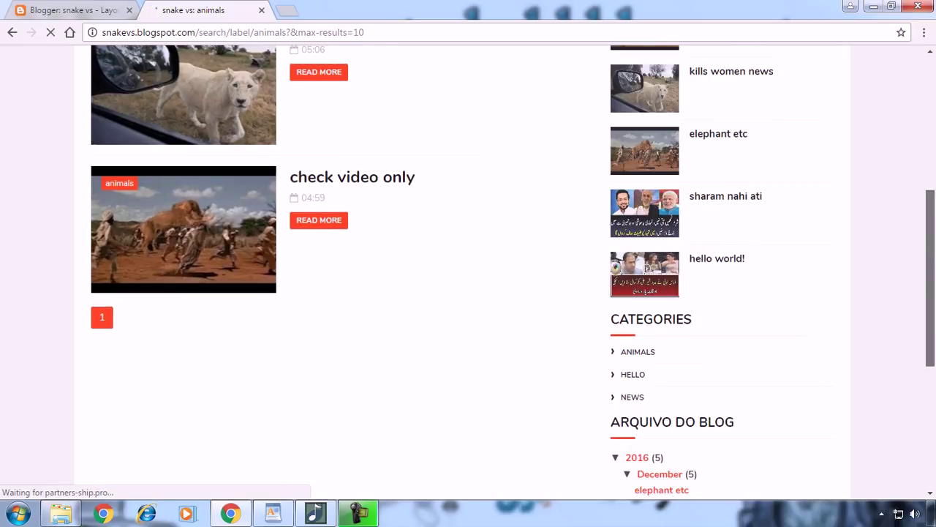
{"action": "scroll", "coordinate": [934, 114], "scroll_direction": "up", "scroll_amount": 5}
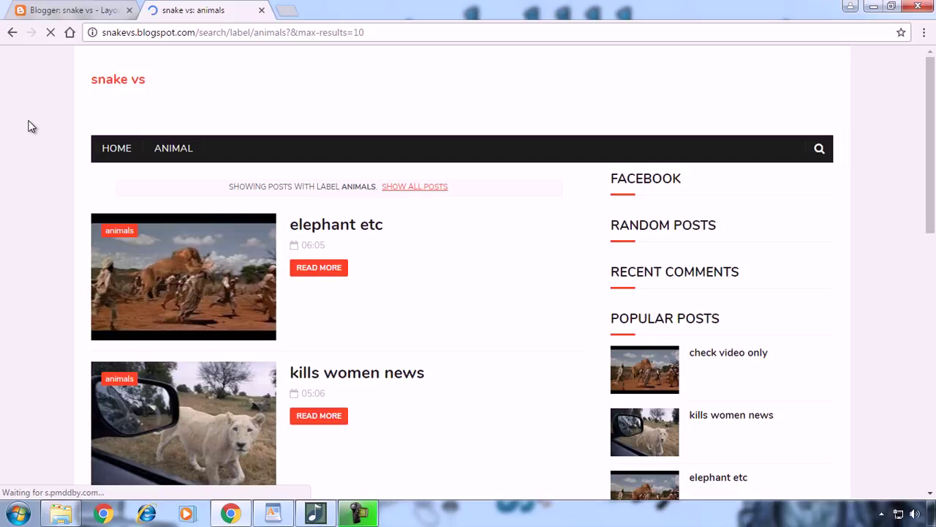
Step: Reopen the Main Menu link list settings from the Blogger layout and enter Computerhold as the new site name
{"action": "left_click", "coordinate": [60, 7]}
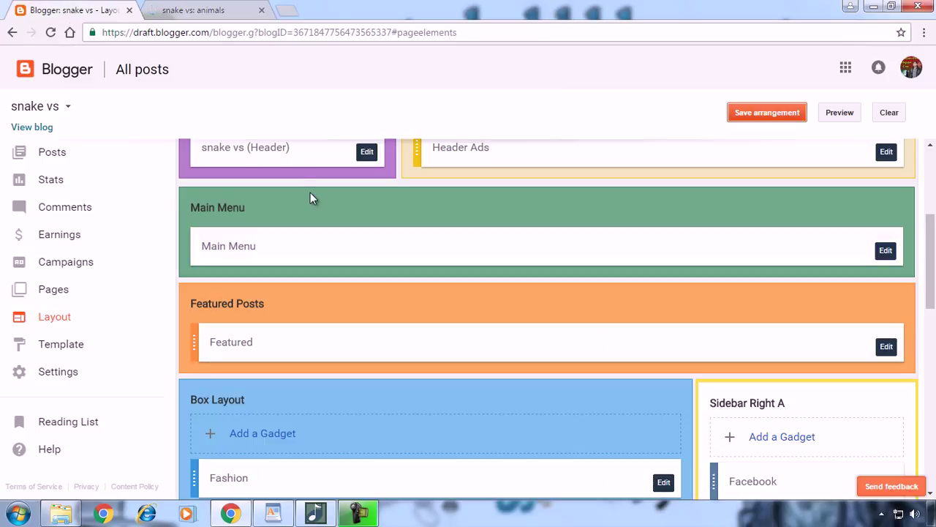
{"action": "left_click", "coordinate": [886, 253]}
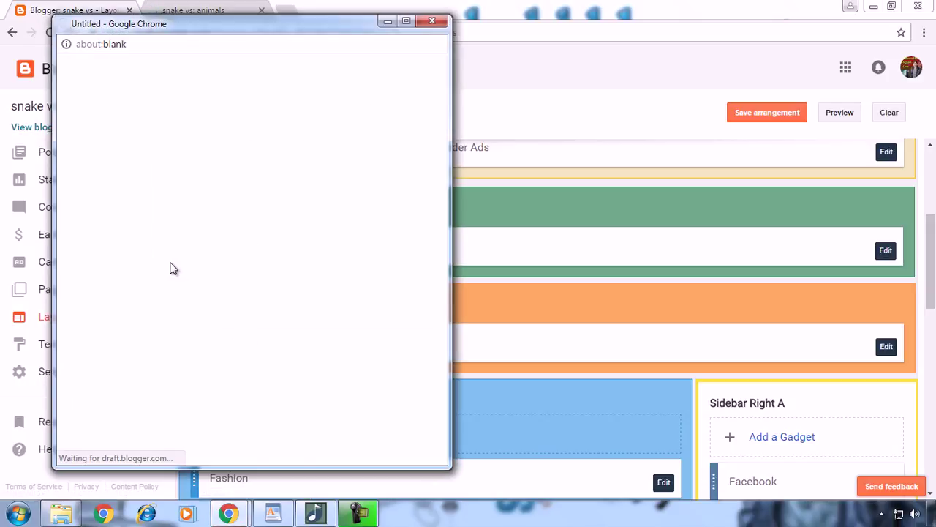
{"action": "left_click", "coordinate": [272, 261]}
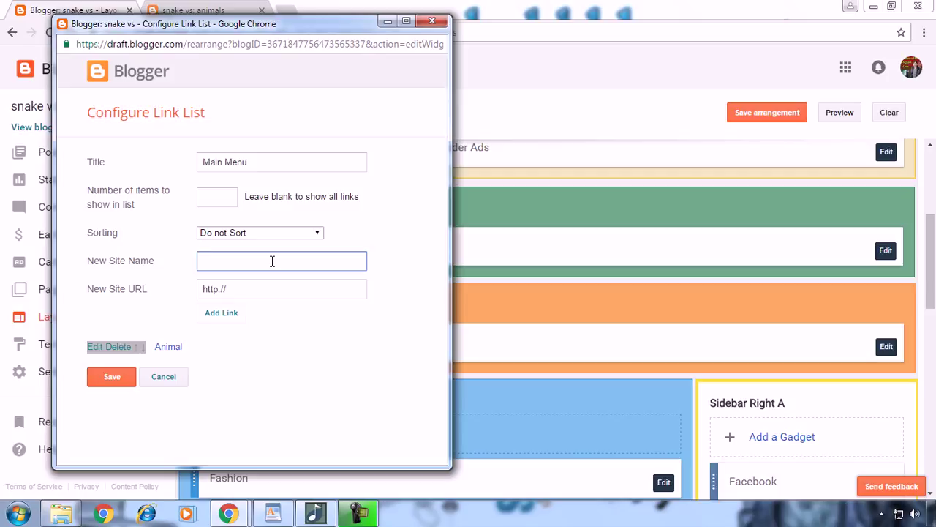
{"action": "type", "text": "Computerhold"}
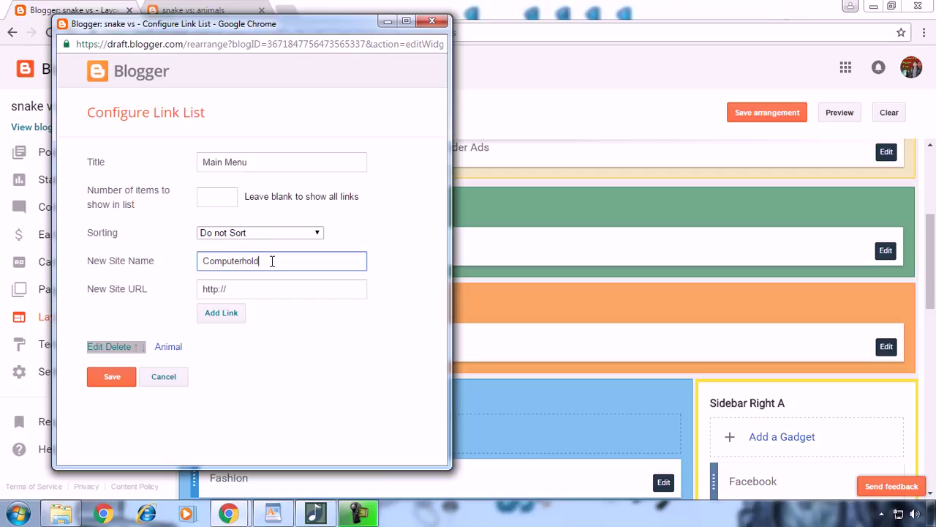
Step: Load computerhold.blogspot.com in a new tab, copy its address, and close that tab
{"action": "left_click", "coordinate": [291, 13]}
{"action": "type", "text": "c"}
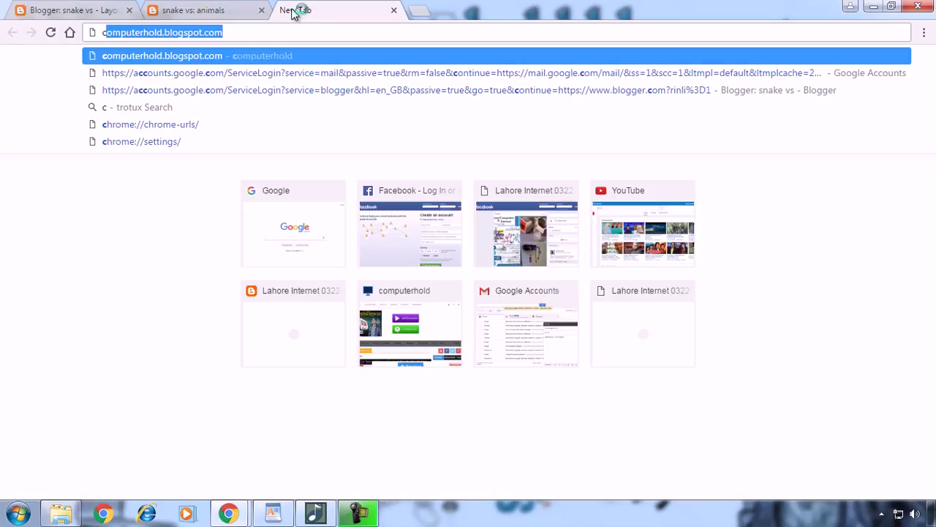
{"action": "key", "text": "Return"}
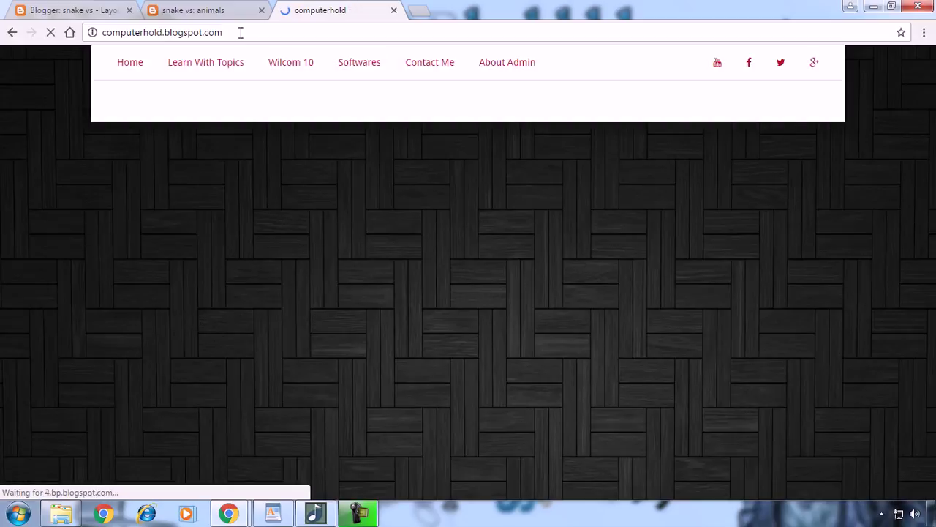
{"action": "left_click", "coordinate": [240, 32]}
{"action": "key", "text": "ctrl+c"}
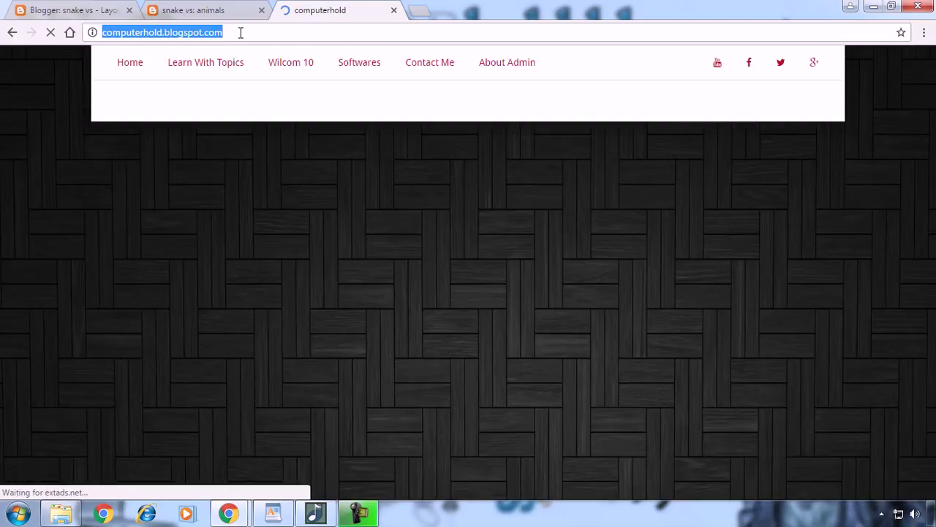
{"action": "left_click", "coordinate": [394, 9]}
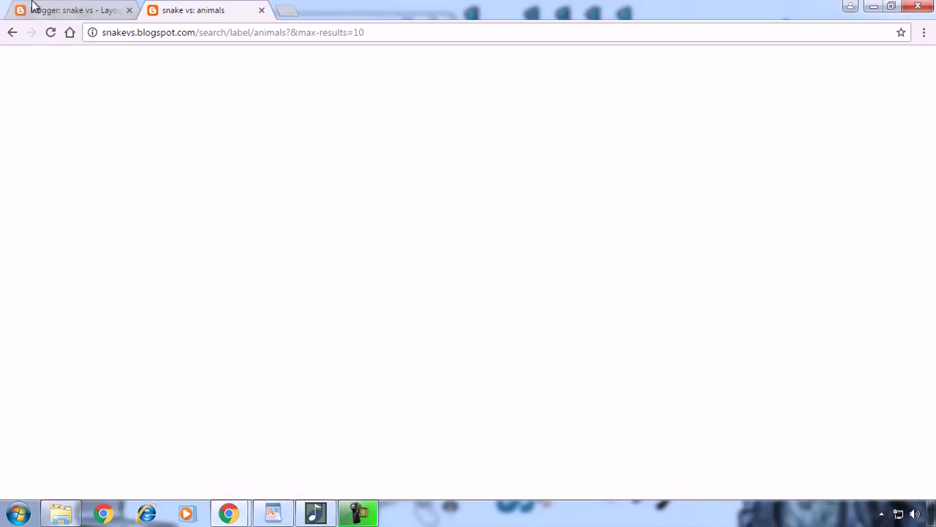
{"action": "left_click", "coordinate": [105, 13]}
{"action": "left_click", "coordinate": [228, 510]}
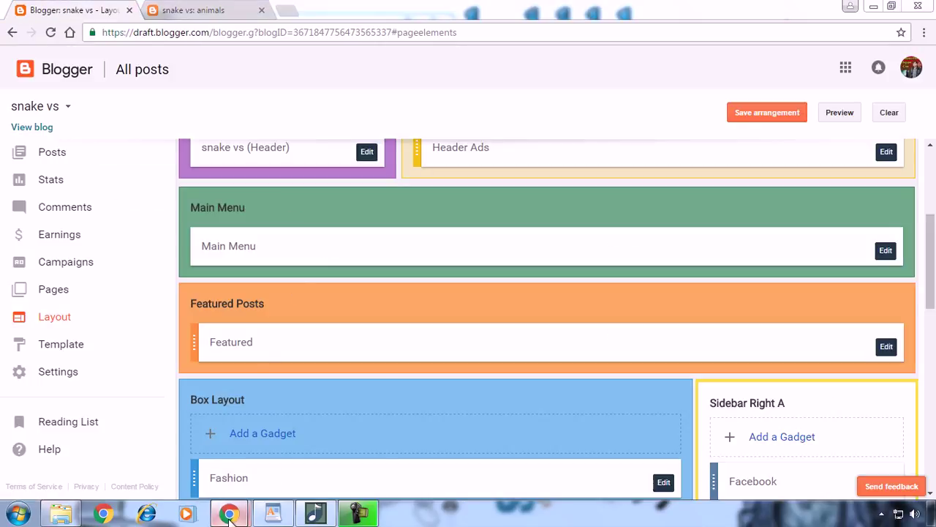
{"action": "left_click", "coordinate": [304, 457]}
{"action": "triple_click", "coordinate": [303, 283]}
{"action": "type", "text": "htt"}
{"action": "key", "text": "BackSpace"}
{"action": "key", "text": "BackSpace"}
{"action": "key", "text": "BackSpace"}
{"action": "key", "text": "ctrl+v"}
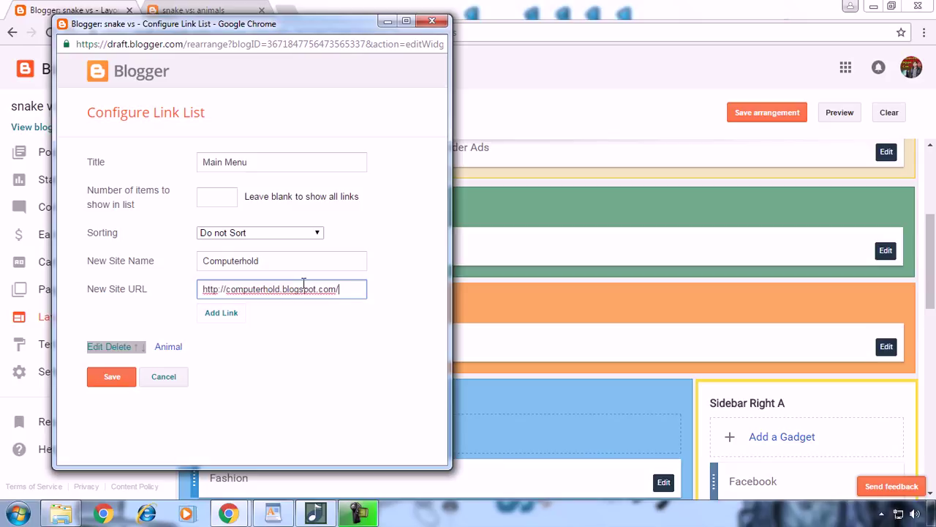
Step: Add the Computerhold link to the list, and save the Main Menu gadget and the layout arrangement
{"action": "left_click", "coordinate": [226, 313]}
{"action": "left_click", "coordinate": [123, 390]}
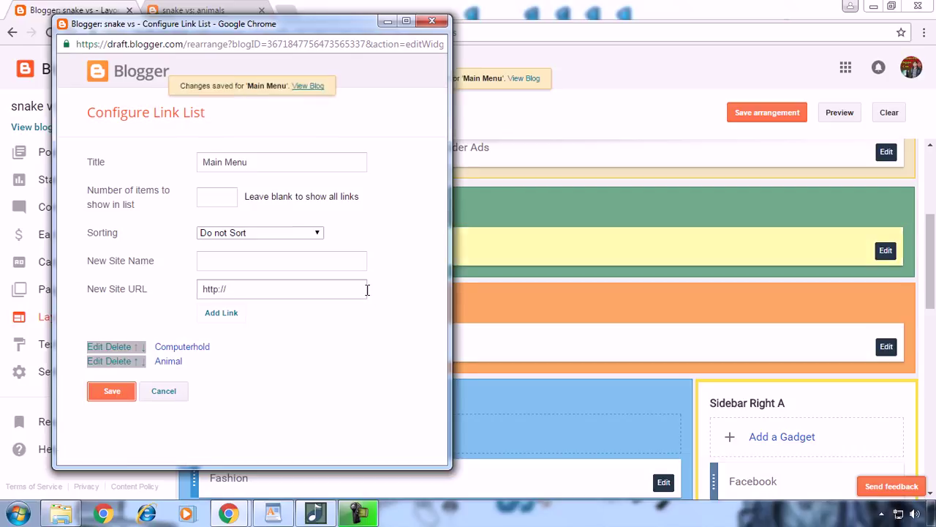
{"action": "left_click", "coordinate": [761, 114]}
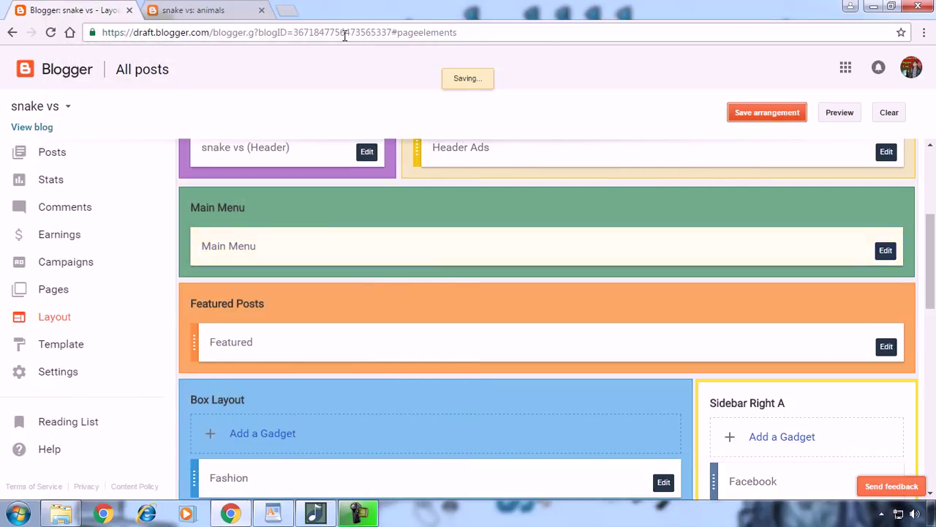
Step: Reload the live blog's animals page, test the Computerhold link in its navigation bar, and return to the blog
{"action": "left_click", "coordinate": [188, 9]}
{"action": "left_click", "coordinate": [49, 33]}
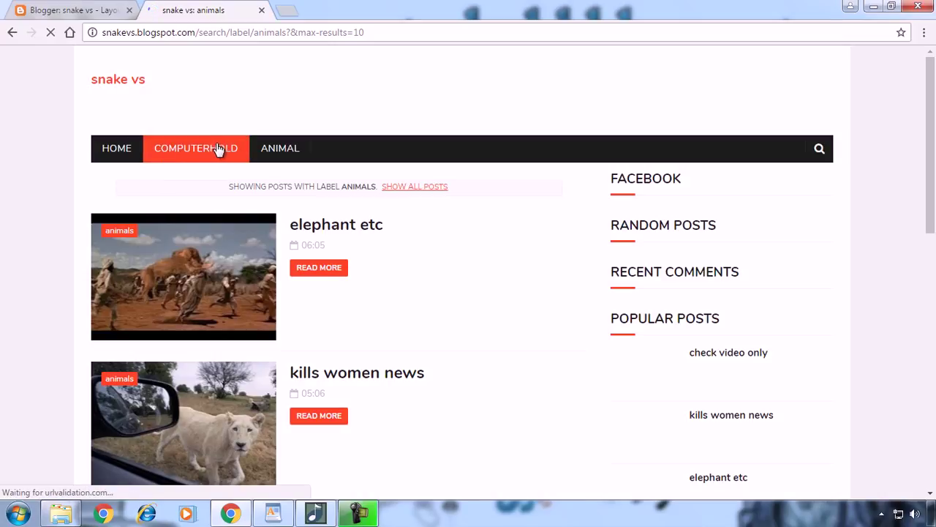
{"action": "left_click", "coordinate": [203, 152]}
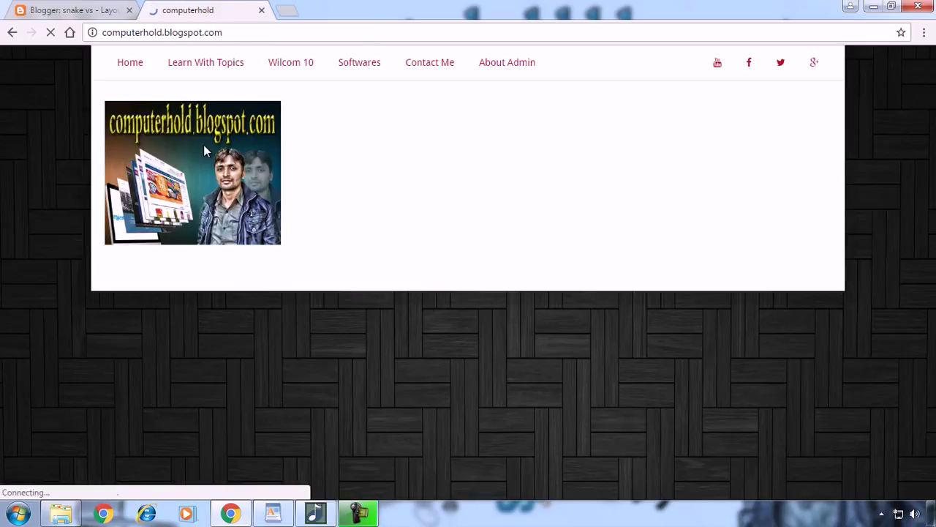
{"action": "left_click", "coordinate": [9, 35]}
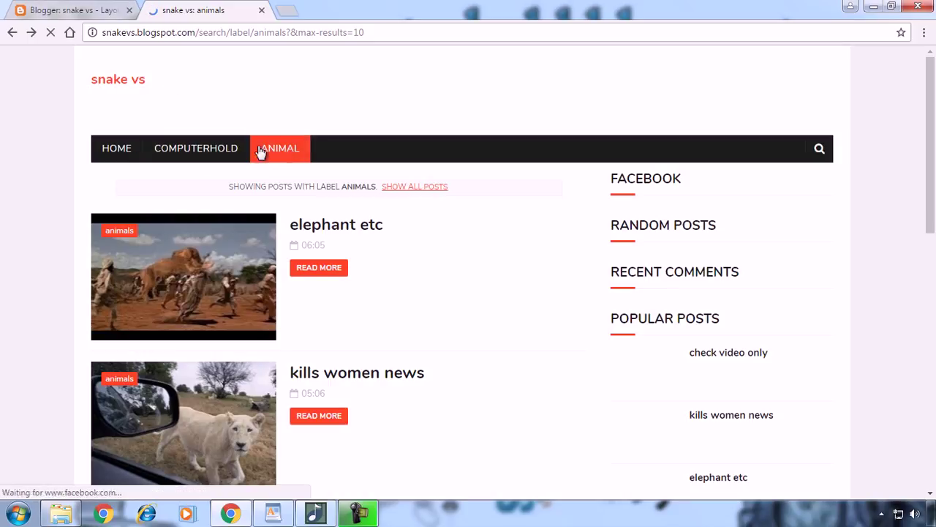
Step: Move the Animal link above Computerhold in the Main Menu link list and save the gadget
{"action": "left_click", "coordinate": [54, 8]}
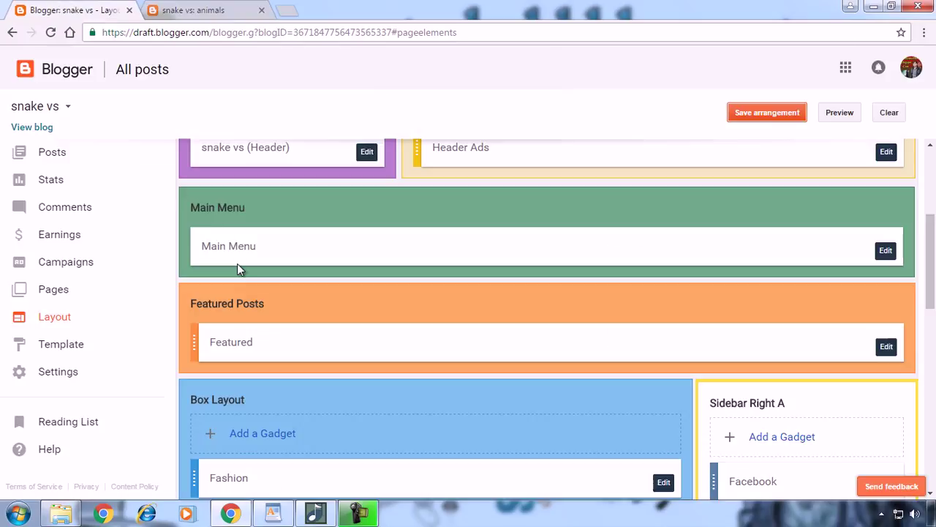
{"action": "left_click", "coordinate": [884, 250]}
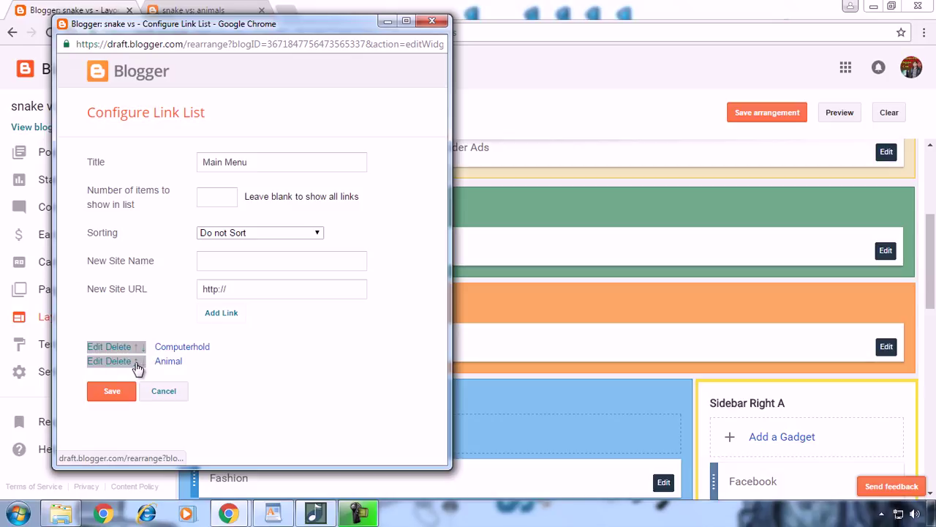
{"action": "left_click", "coordinate": [137, 364]}
{"action": "left_click", "coordinate": [116, 388]}
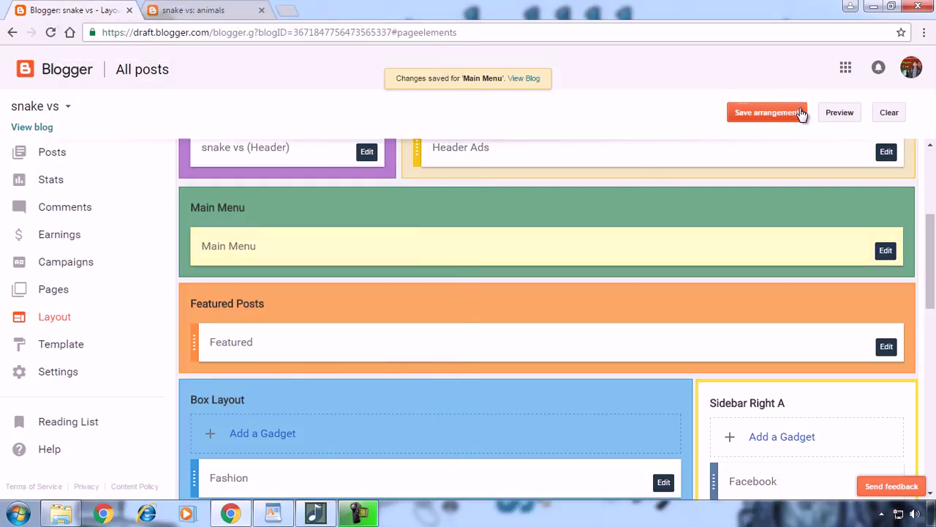
Step: Reload the live blog and compare its navigation bar order with the Main Menu link list, leaving the list unedited
{"action": "left_click", "coordinate": [205, 9]}
{"action": "left_click", "coordinate": [51, 33]}
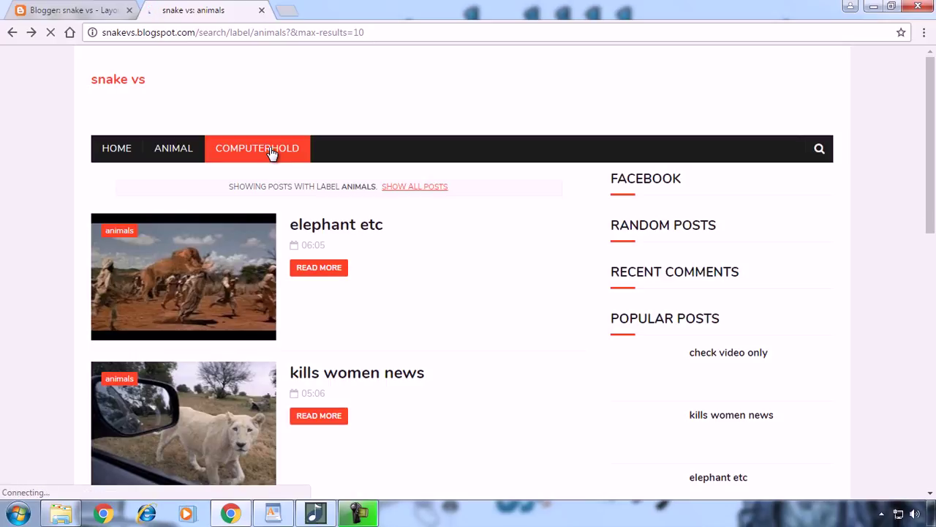
{"action": "left_click", "coordinate": [75, 9]}
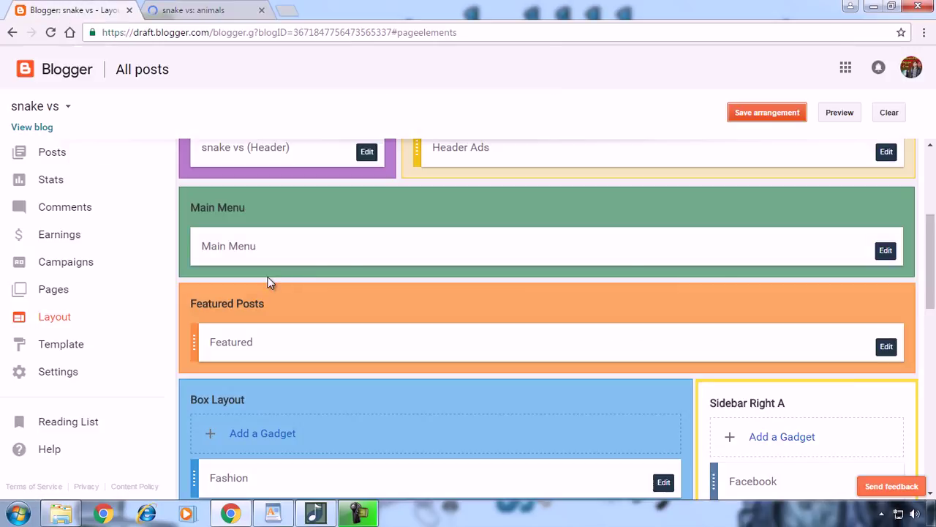
{"action": "left_click", "coordinate": [887, 251]}
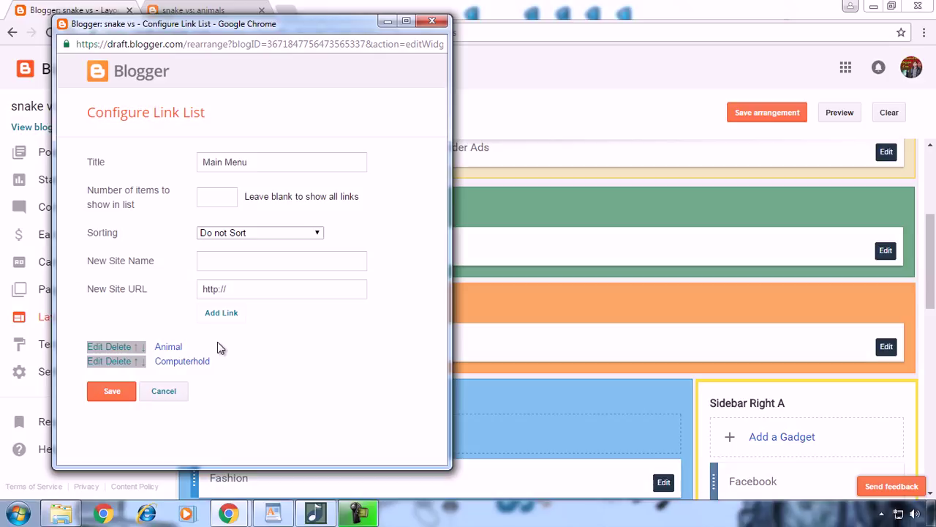
{"action": "left_click", "coordinate": [164, 390]}
{"action": "left_click", "coordinate": [180, 5]}
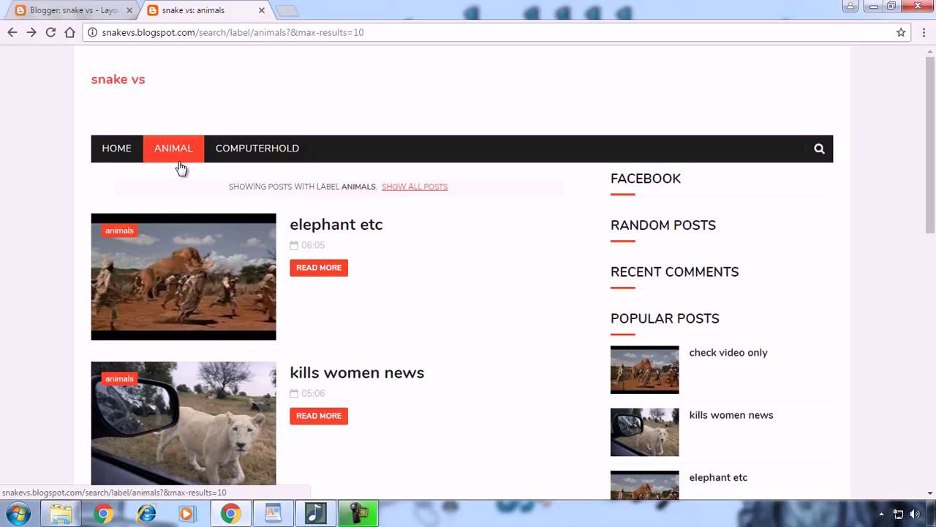
Step: Reopen the Main Menu link list settings and enter _Lion, with a leading underscore, as the new site name
{"action": "left_click", "coordinate": [67, 8]}
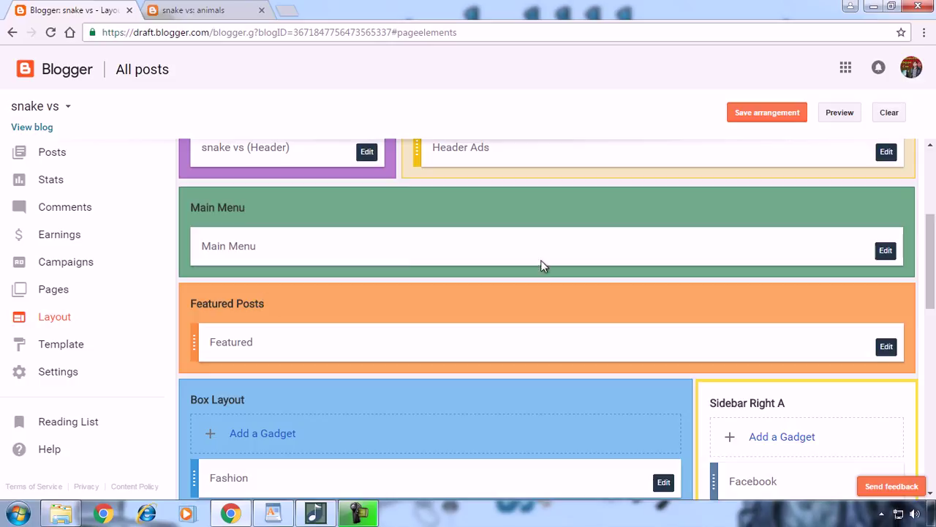
{"action": "left_click", "coordinate": [886, 250]}
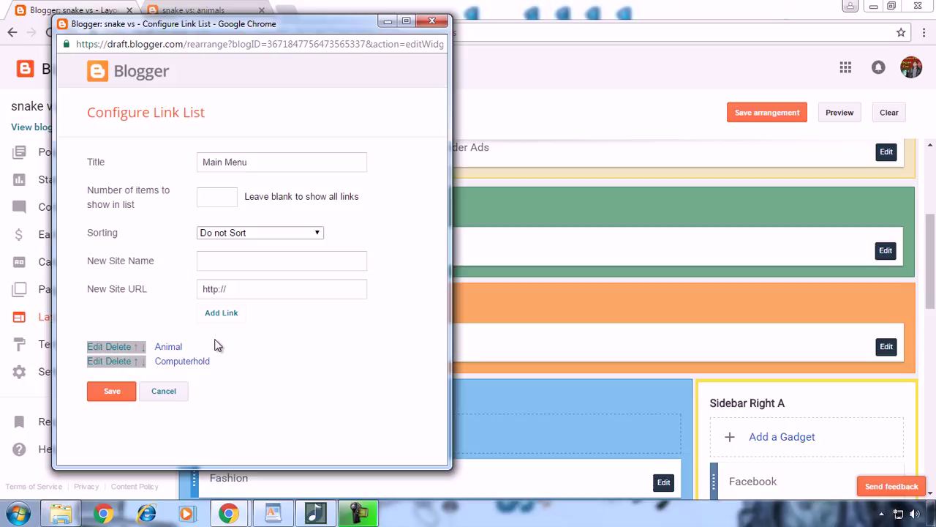
{"action": "left_click", "coordinate": [223, 264]}
{"action": "type", "text": "Lion"}
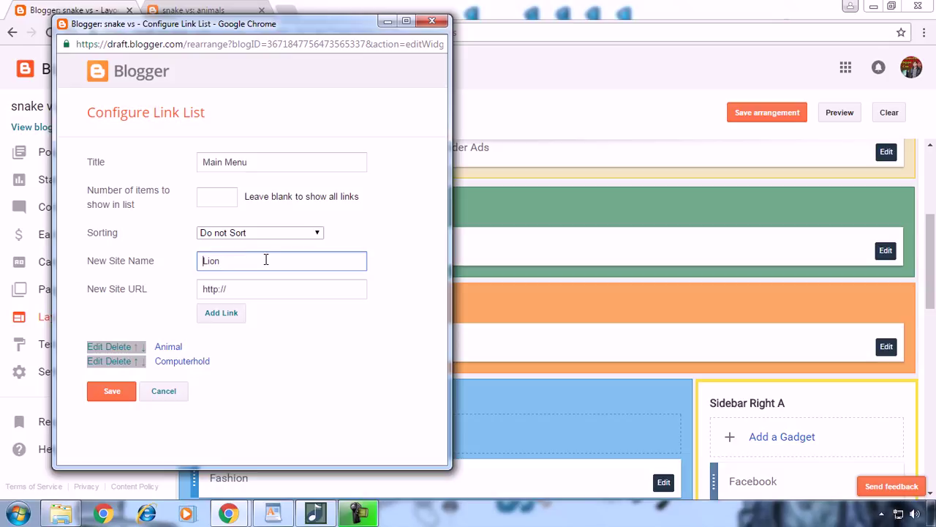
{"action": "type", "text": "_"}
Step: Look up the underscore symbol on google.com in a separate tab, and return to the Main Menu link list window
{"action": "left_click", "coordinate": [287, 11]}
{"action": "left_click", "coordinate": [287, 11]}
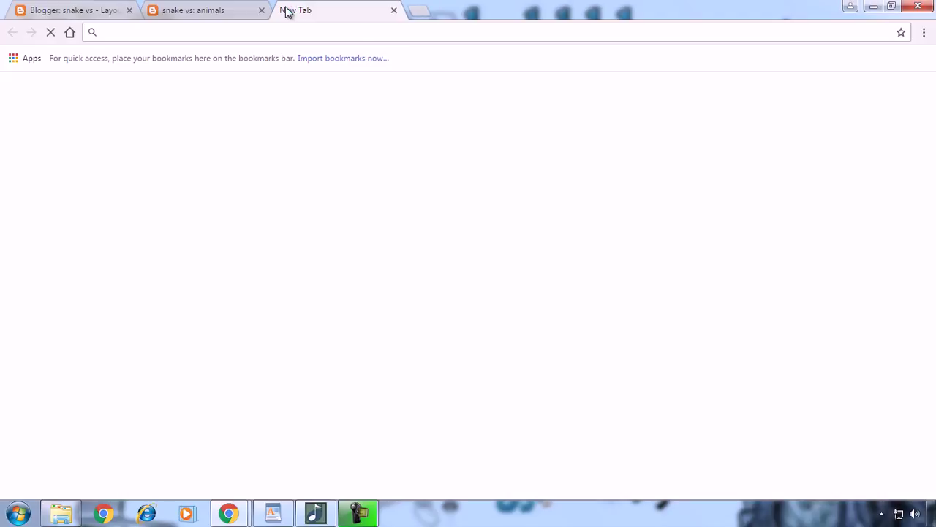
{"action": "type", "text": "google.com"}
{"action": "key", "text": "Return"}
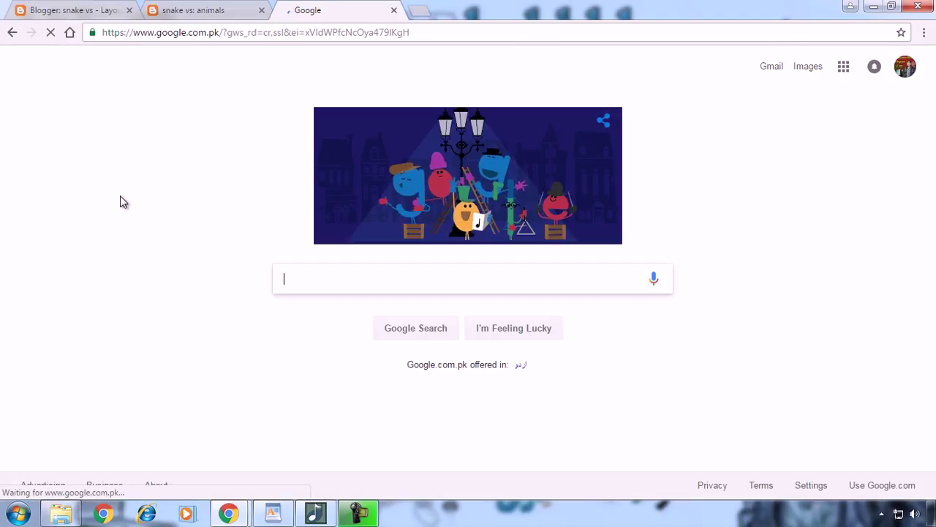
{"action": "type", "text": "_"}
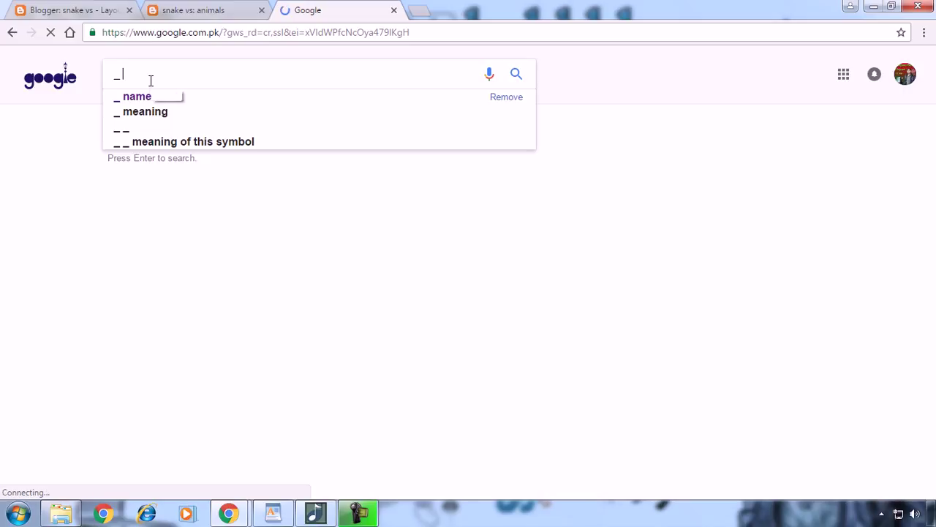
{"action": "left_click", "coordinate": [394, 10]}
{"action": "left_click", "coordinate": [111, 7]}
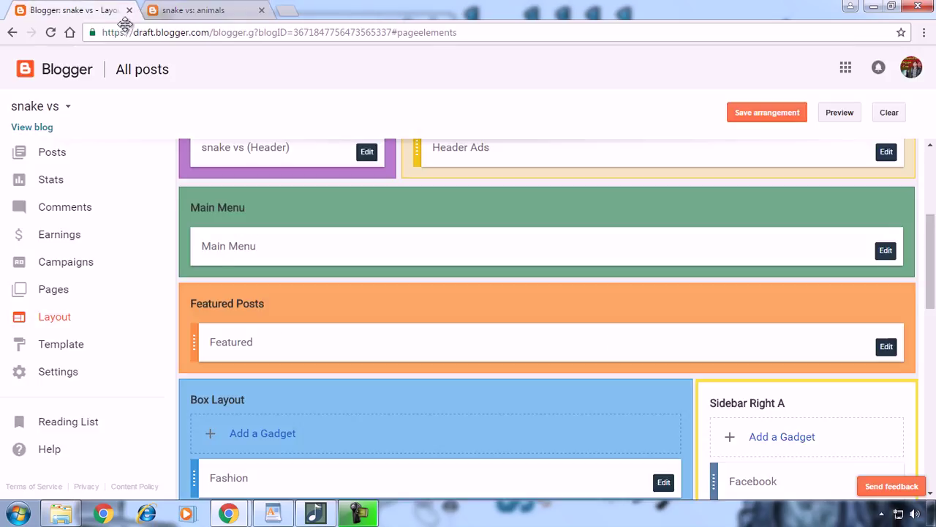
{"action": "mouse_move", "coordinate": [228, 513]}
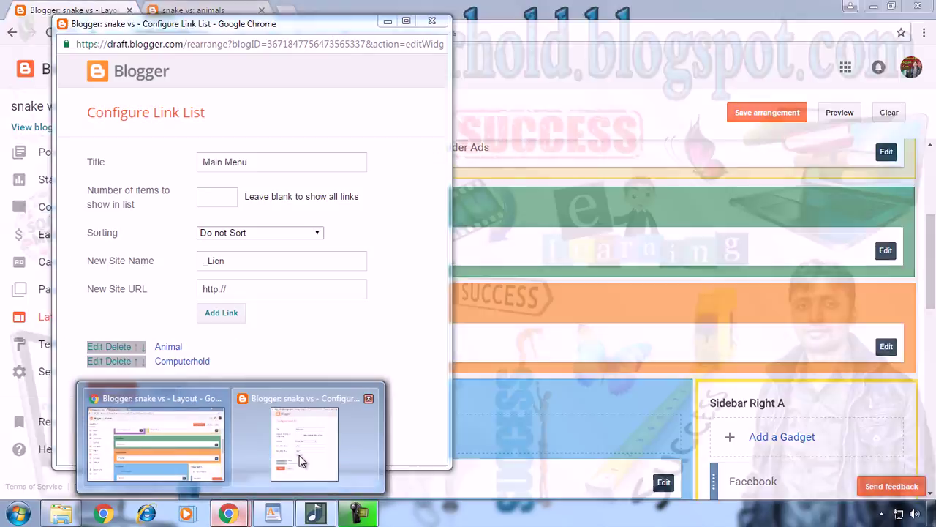
{"action": "left_click", "coordinate": [299, 459]}
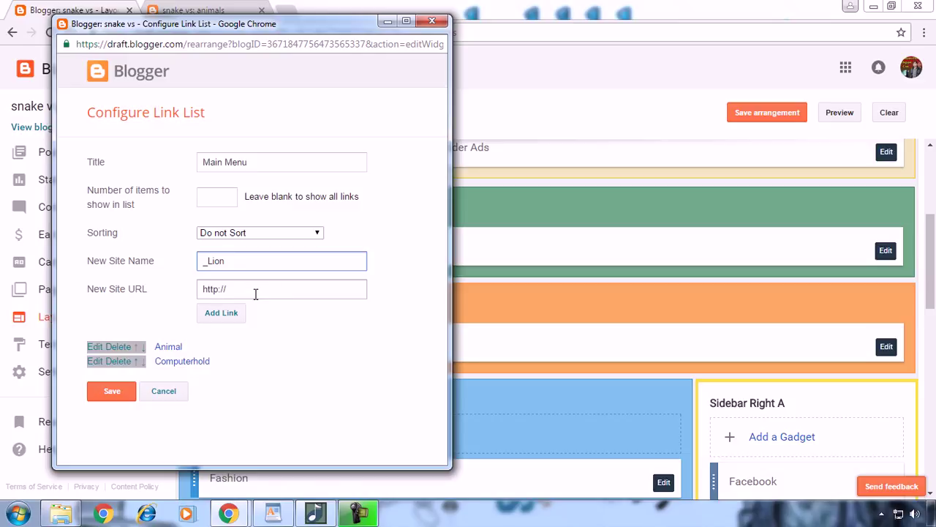
Step: Add the _Lion link directly below Animal in the Main Menu link list, and save the gadget and the layout arrangement
{"action": "left_click_drag", "start_coordinate": [255, 294], "coordinate": [192, 299]}
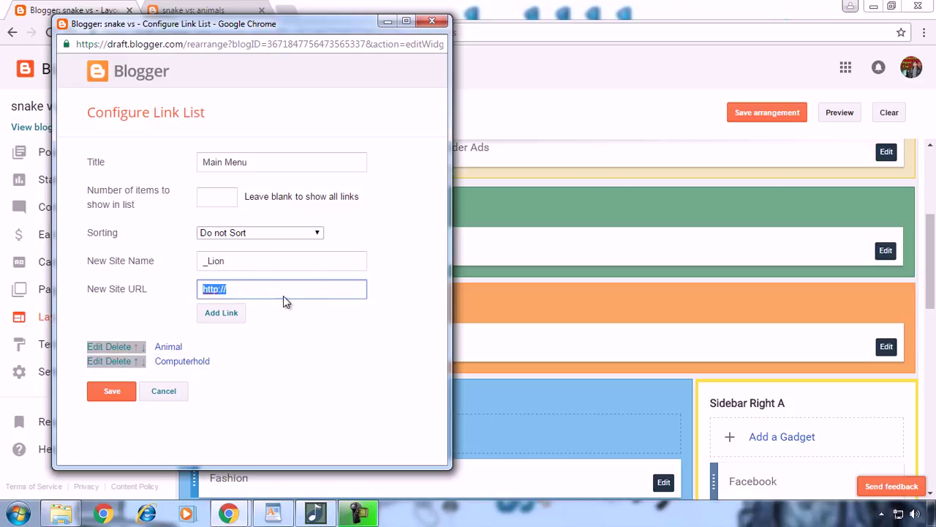
{"action": "left_click", "coordinate": [222, 313]}
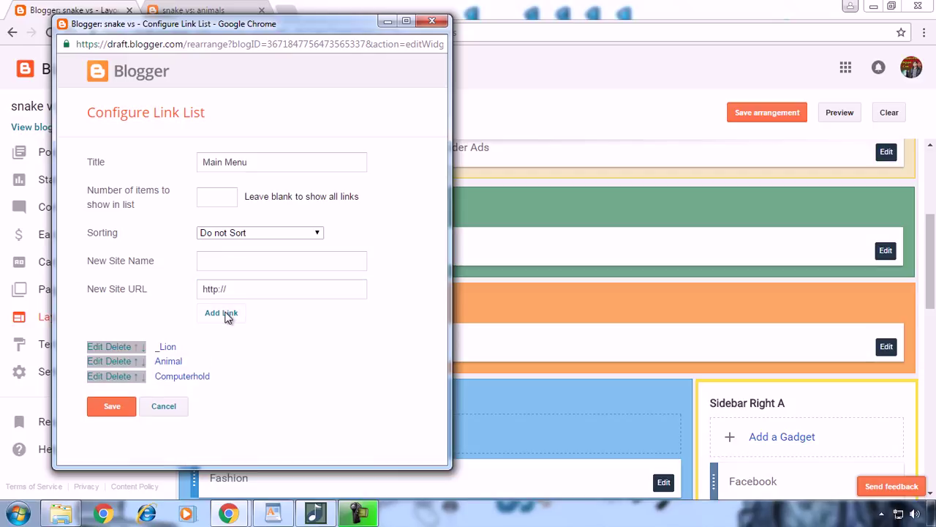
{"action": "left_click", "coordinate": [140, 348]}
{"action": "left_click", "coordinate": [114, 407]}
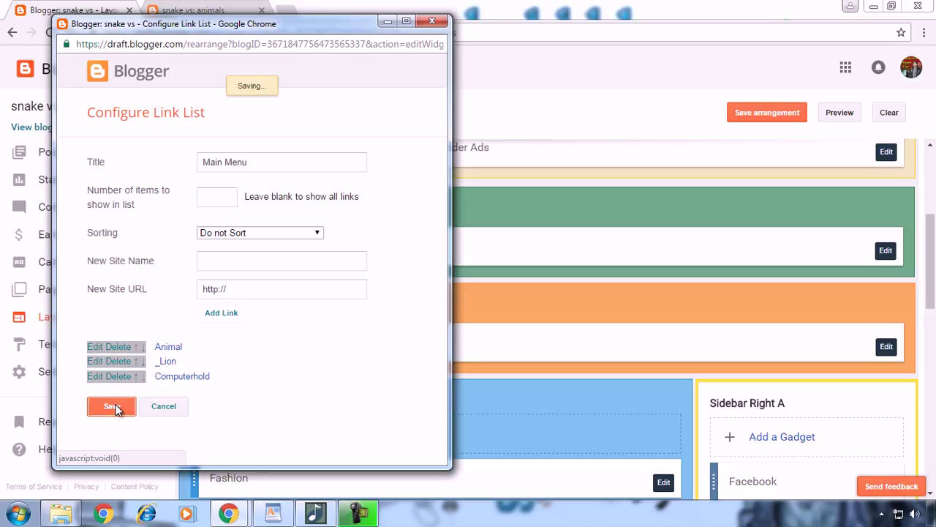
{"action": "left_click", "coordinate": [781, 116]}
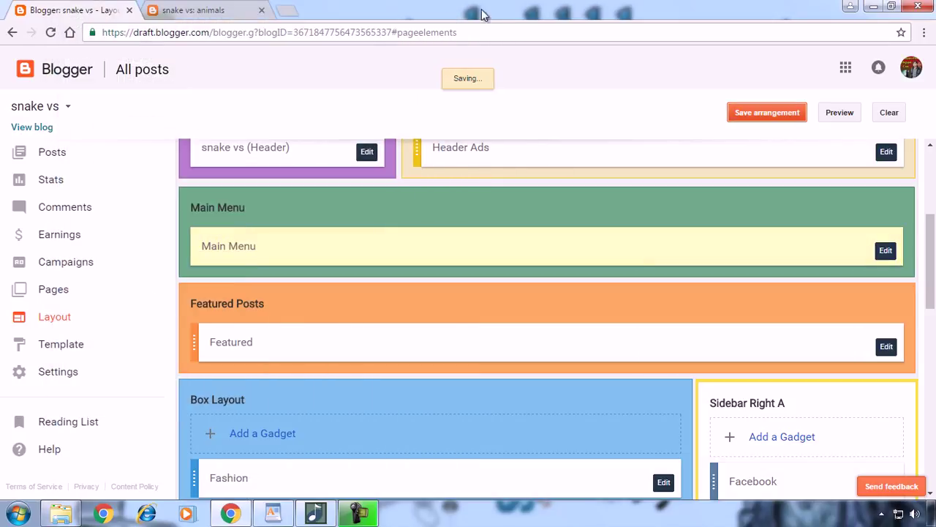
Step: Reload the live blog and inspect the dropdown under Animal in the navigation bar
{"action": "left_click", "coordinate": [196, 9]}
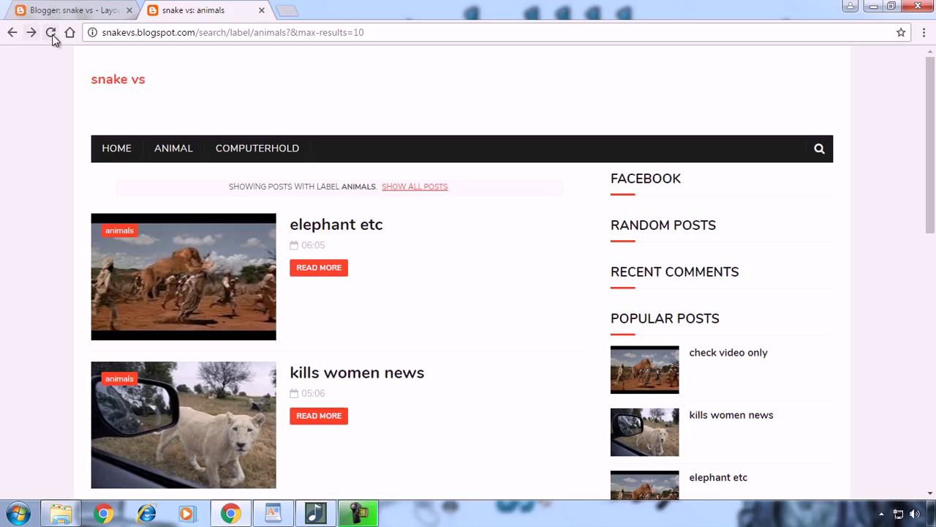
{"action": "left_click", "coordinate": [51, 32]}
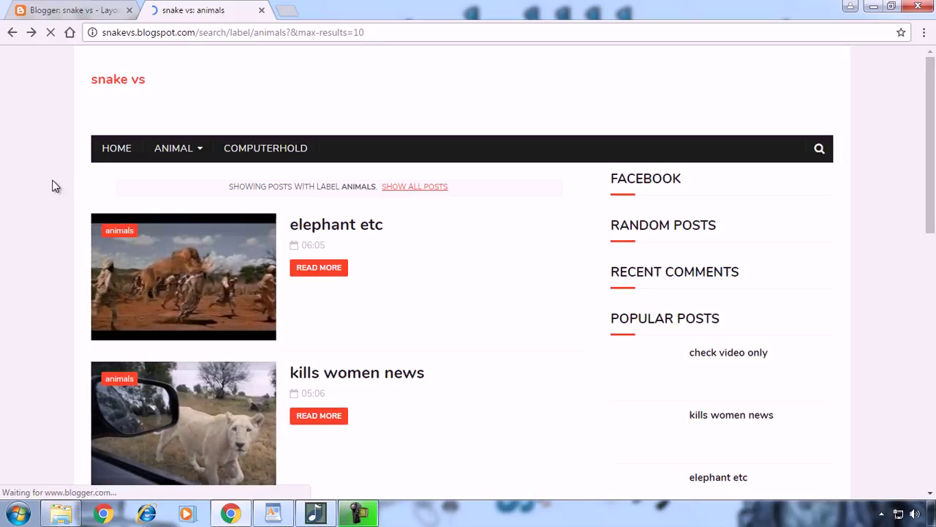
{"action": "mouse_move", "coordinate": [199, 154]}
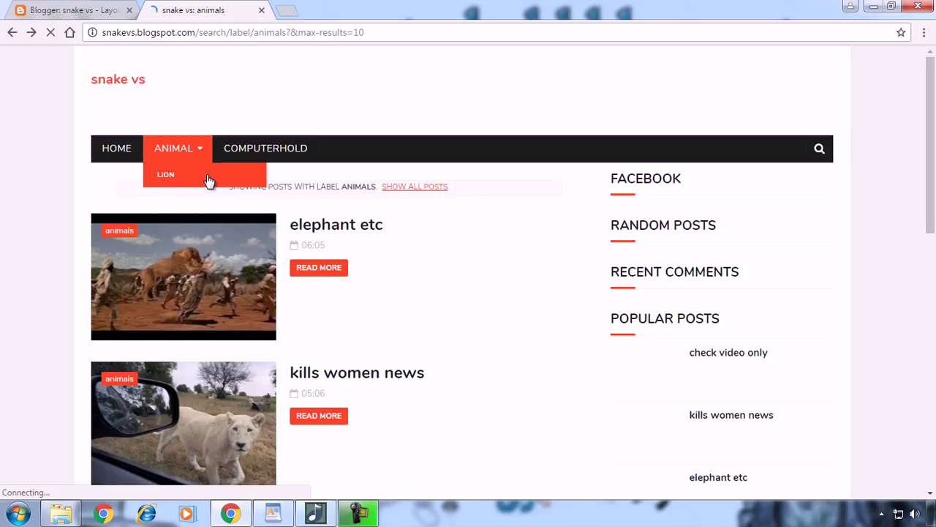
Step: Reopen the Main Menu link list settings in the blog's layout and add a link named _Cat, keeping the default URL
{"action": "left_click", "coordinate": [93, 4]}
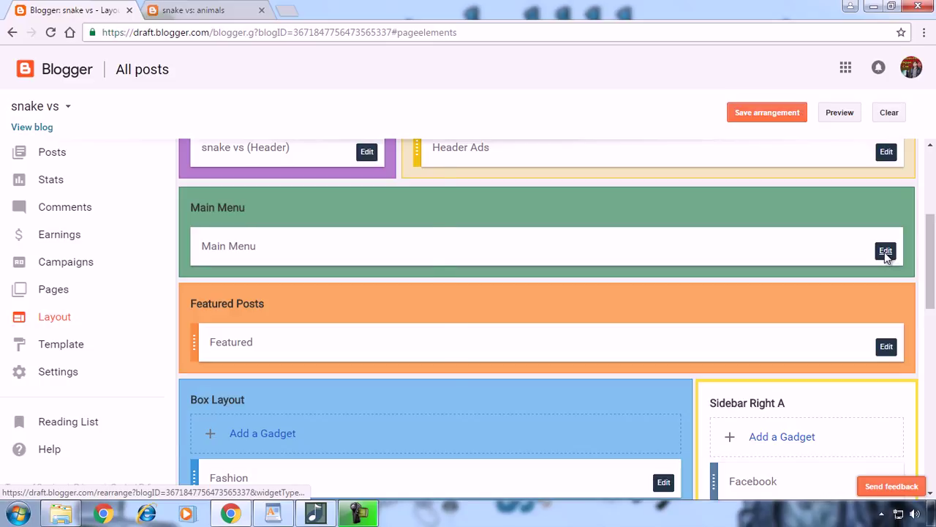
{"action": "left_click", "coordinate": [886, 250]}
{"action": "left_click", "coordinate": [245, 259]}
{"action": "type", "text": "Cat"}
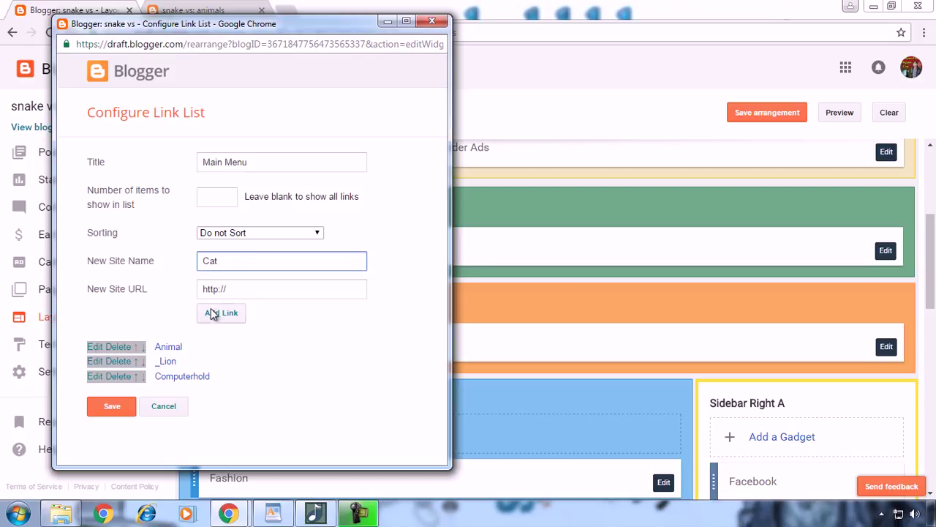
{"action": "key", "text": "Home"}
{"action": "type", "text": "_"}
{"action": "left_click", "coordinate": [220, 313]}
Step: Add two more links named _Dog and _deer to the Main Menu link list, keeping the default URL
{"action": "left_click", "coordinate": [237, 261]}
{"action": "type", "text": "Dog"}
{"action": "key", "text": "Home"}
{"action": "type", "text": "_"}
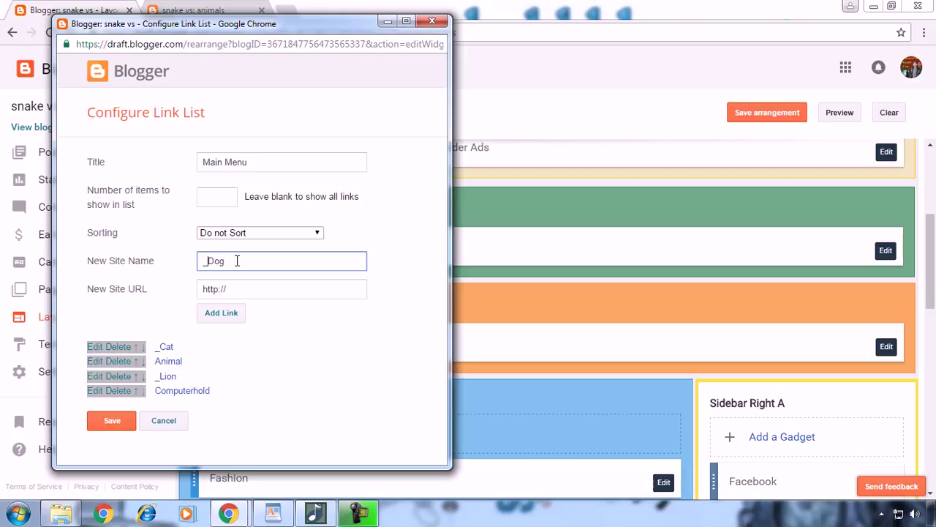
{"action": "left_click", "coordinate": [213, 315]}
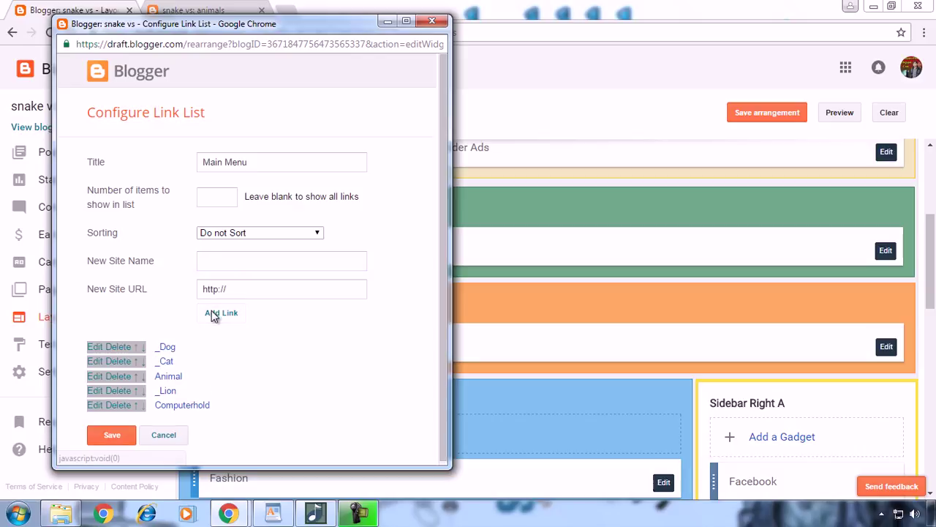
{"action": "left_click", "coordinate": [234, 261]}
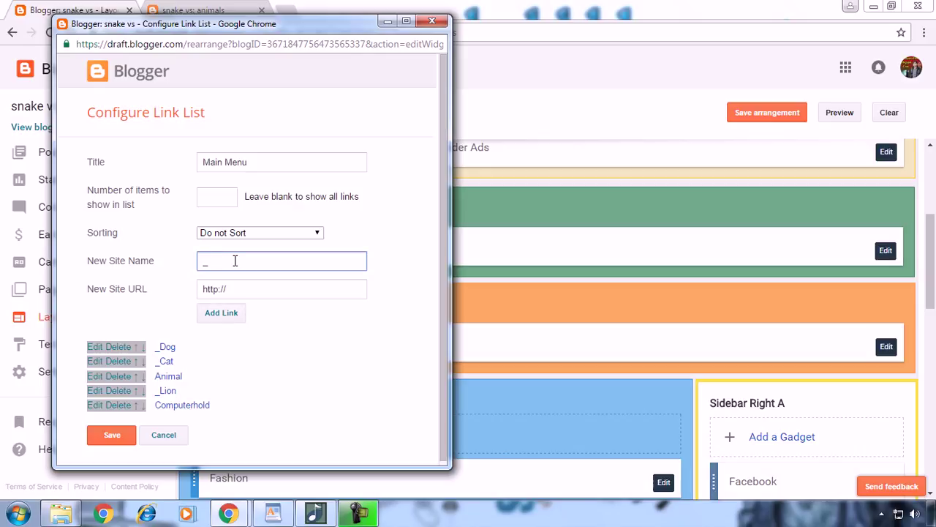
{"action": "type", "text": "_deer"}
{"action": "left_click", "coordinate": [212, 319]}
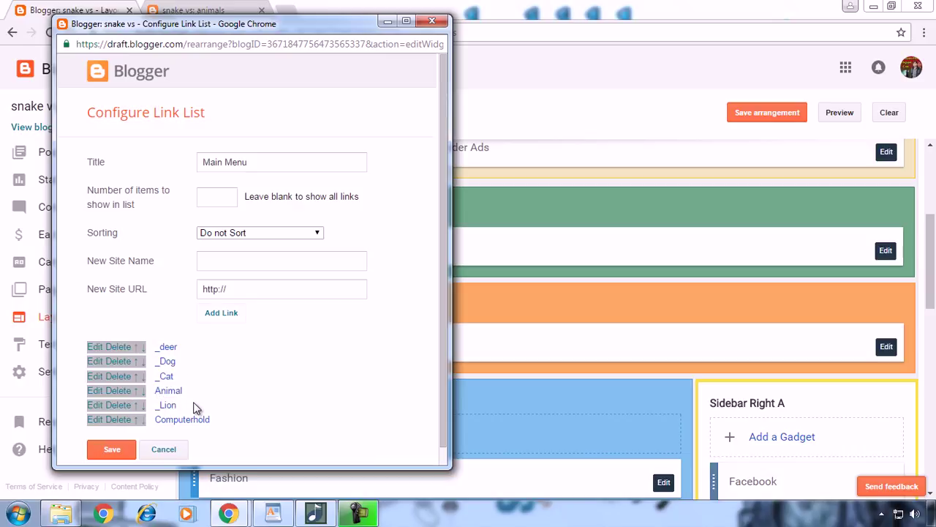
Step: Move the Animal link up to the first place in the Main Menu link list, above all underscore-prefixed entries
{"action": "left_click", "coordinate": [136, 390]}
{"action": "left_click", "coordinate": [136, 378]}
{"action": "left_click", "coordinate": [136, 363]}
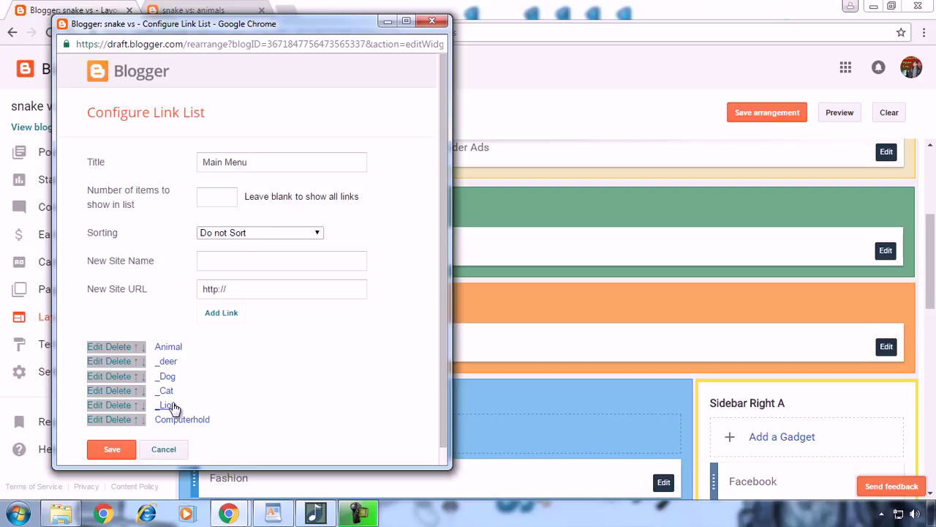
Step: Reorder the entries under Animal as _Lion, _Dog, _Cat, _deer, and save the gadget and the layout arrangement
{"action": "left_click", "coordinate": [135, 406]}
{"action": "left_click", "coordinate": [135, 392]}
{"action": "left_click", "coordinate": [135, 376]}
{"action": "left_click", "coordinate": [135, 391]}
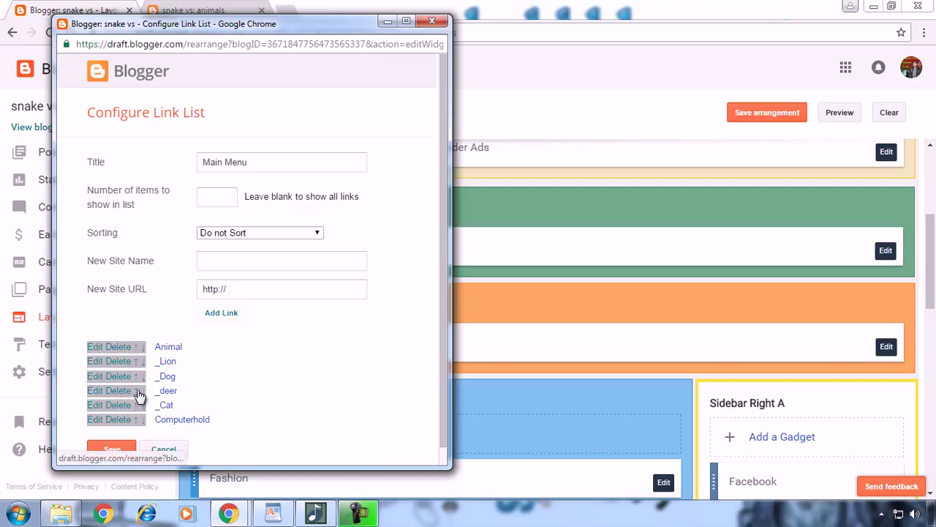
{"action": "left_click", "coordinate": [136, 406]}
{"action": "left_click", "coordinate": [111, 449]}
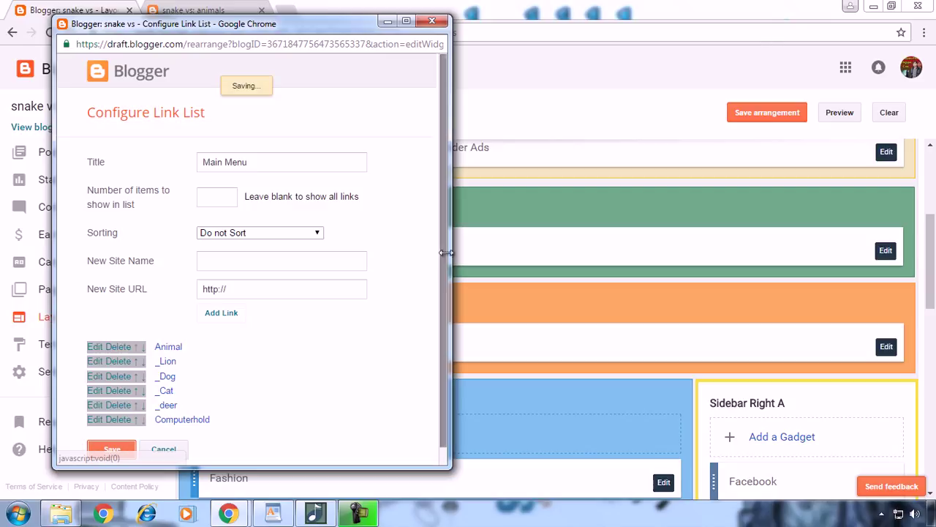
{"action": "left_click", "coordinate": [762, 121]}
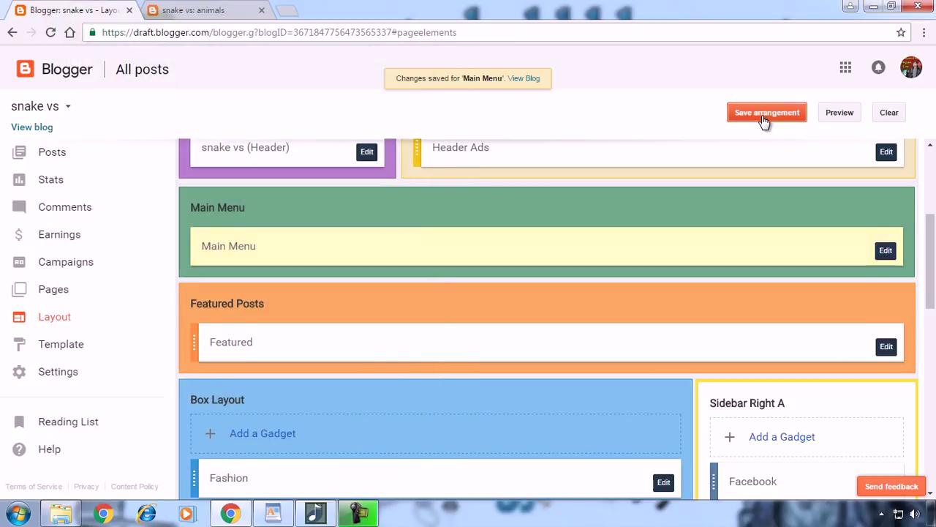
Step: Reload the live blog again and check the Animal dropdown for the Lion, Dog, Cat and deer entries
{"action": "left_click", "coordinate": [184, 7]}
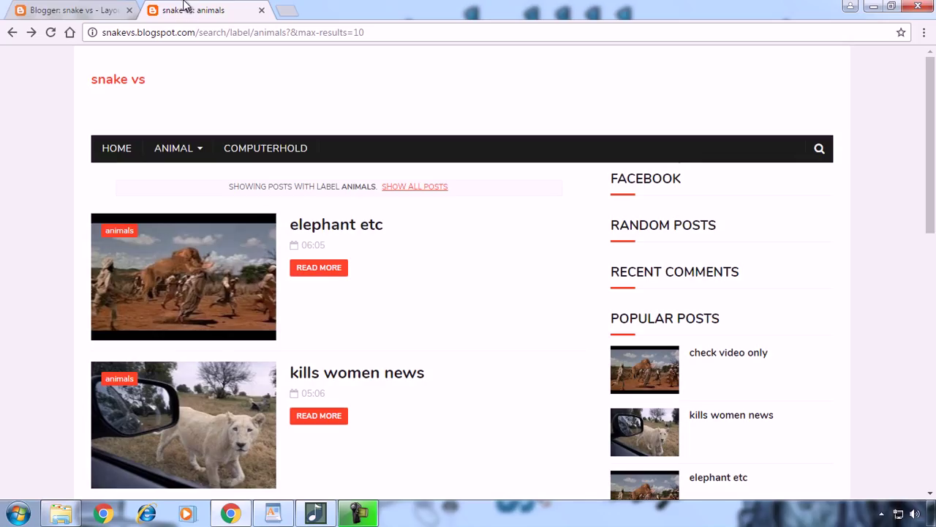
{"action": "left_click", "coordinate": [51, 32]}
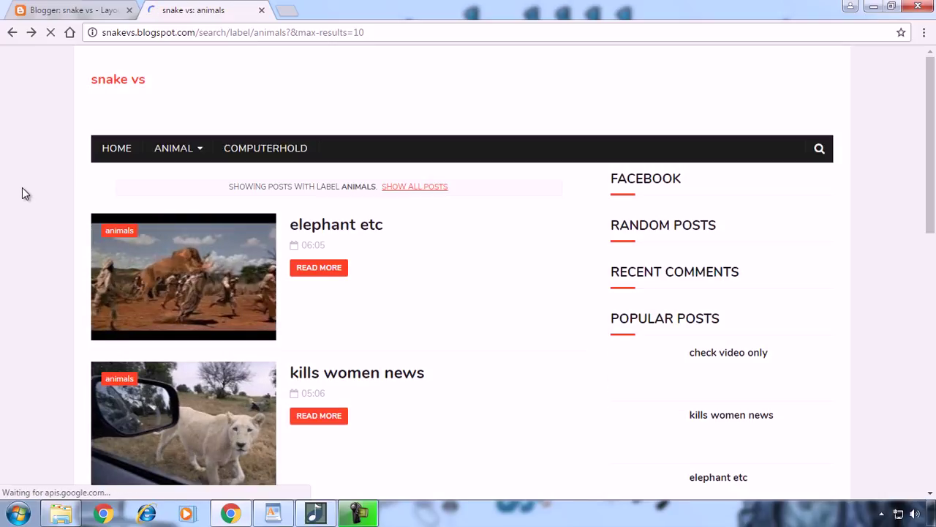
{"action": "mouse_move", "coordinate": [195, 151]}
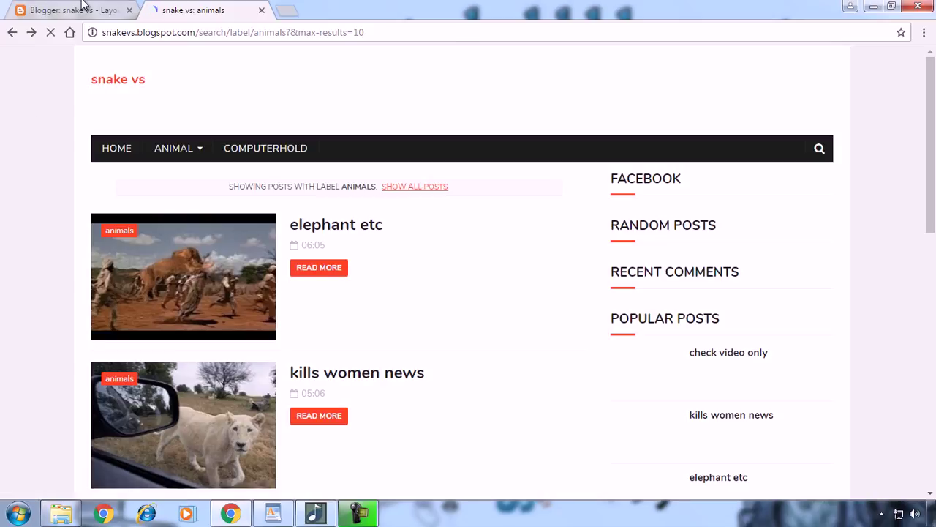
Step: Reopen the Main Menu link list settings in the layout to review the link order, and close them without changes
{"action": "left_click", "coordinate": [82, 5]}
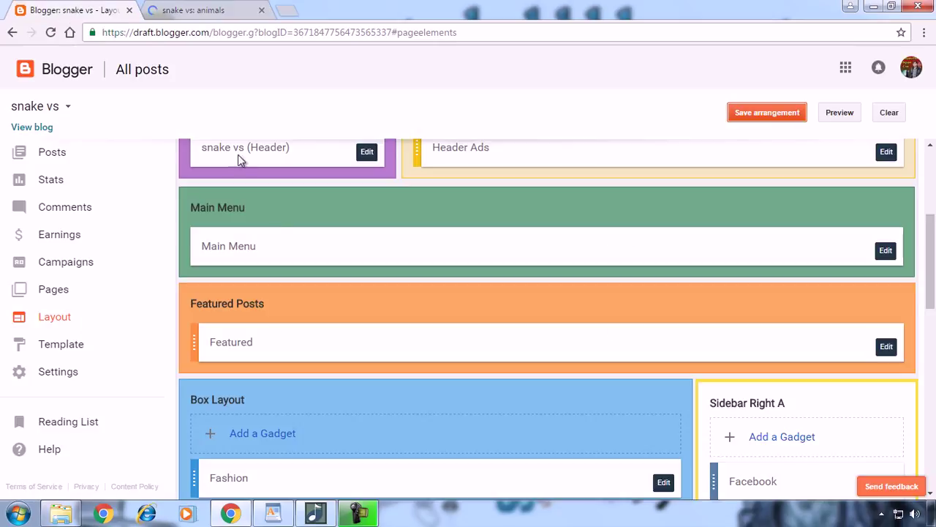
{"action": "left_click", "coordinate": [886, 251]}
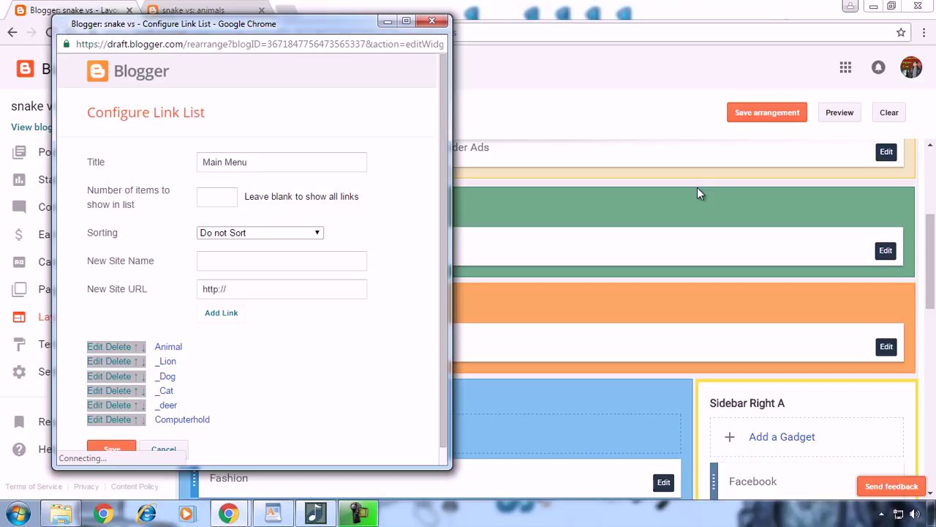
{"action": "left_click", "coordinate": [431, 21]}
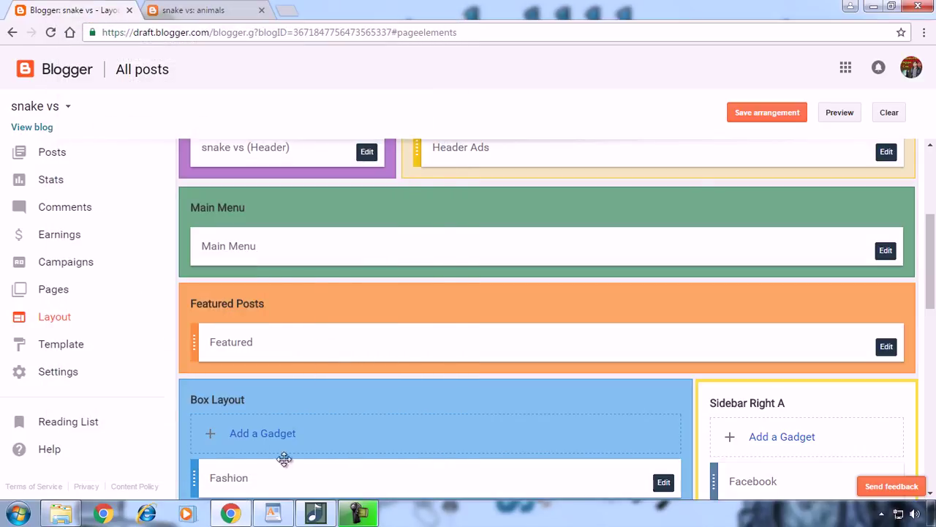
Step: Switch to WordPad to view topic 17 in the Blogger learning course topics list, and return to Chrome
{"action": "left_click", "coordinate": [273, 513]}
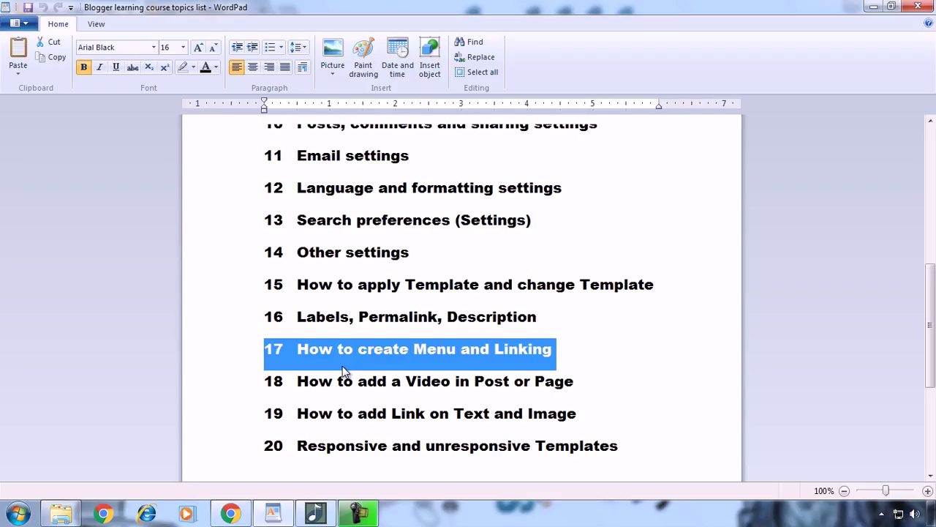
{"action": "left_click", "coordinate": [232, 512]}
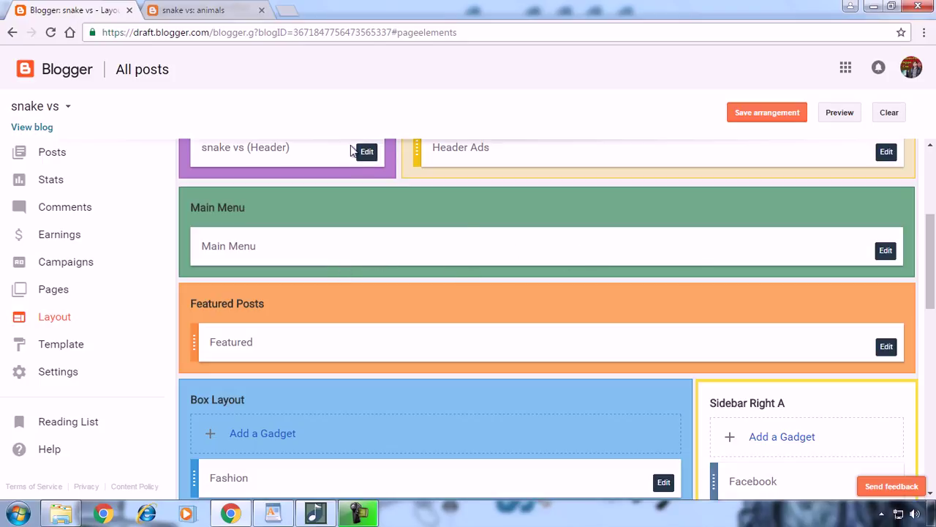
Step: Return to the live blog page, and minimise the Chrome and WordPad windows to show the desktop
{"action": "left_click", "coordinate": [198, 6]}
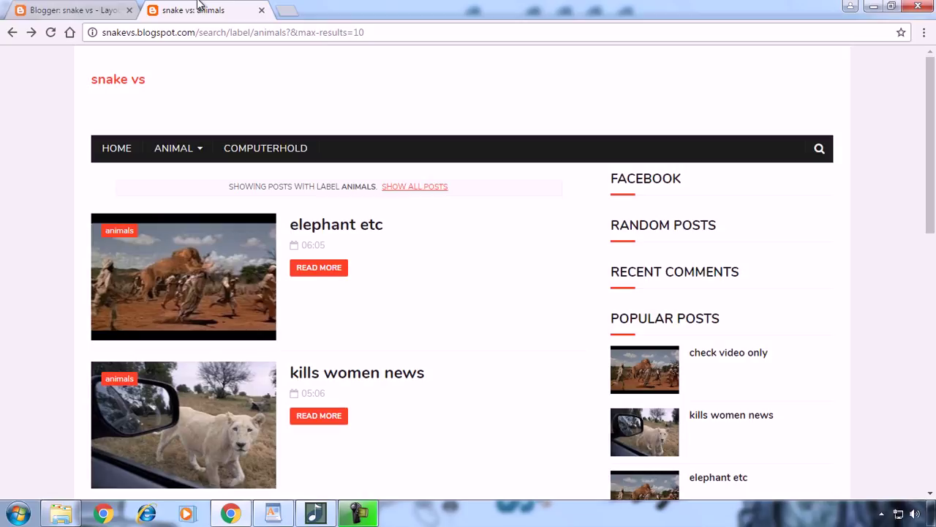
{"action": "left_click", "coordinate": [873, 6]}
{"action": "left_click", "coordinate": [872, 6]}
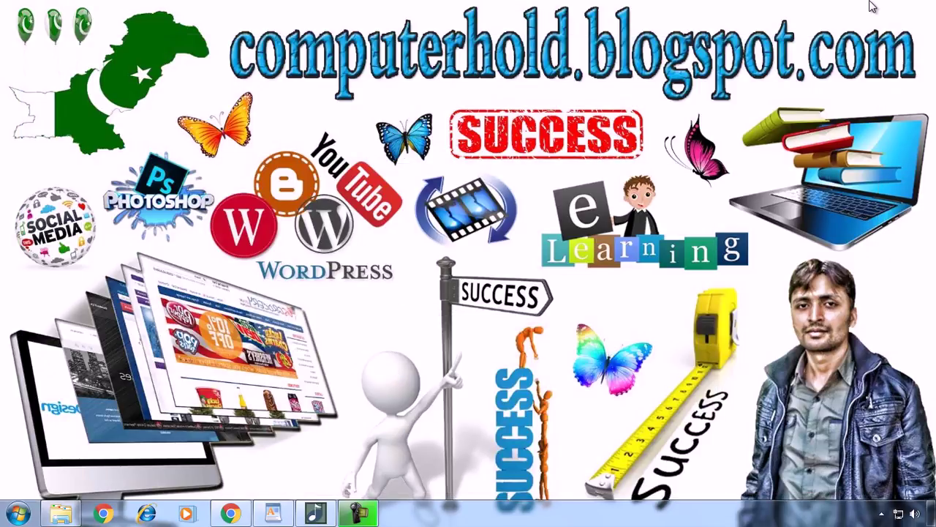